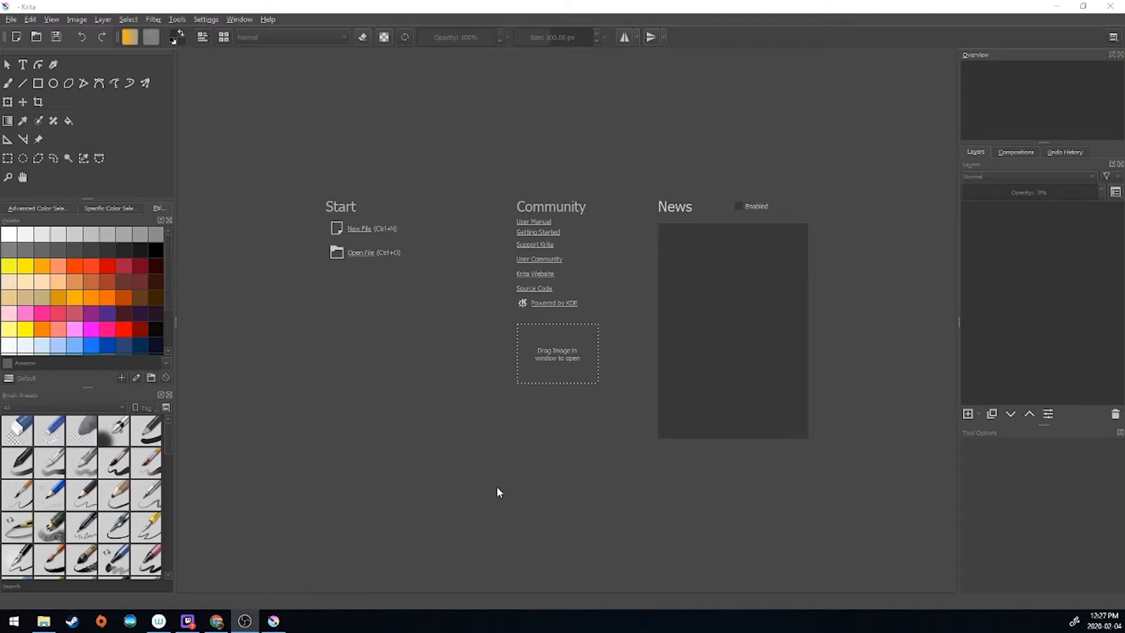
Step: Open the new document setup and look through the animation, comic, design and DSLR templates
click(11, 24)
click(28, 32)
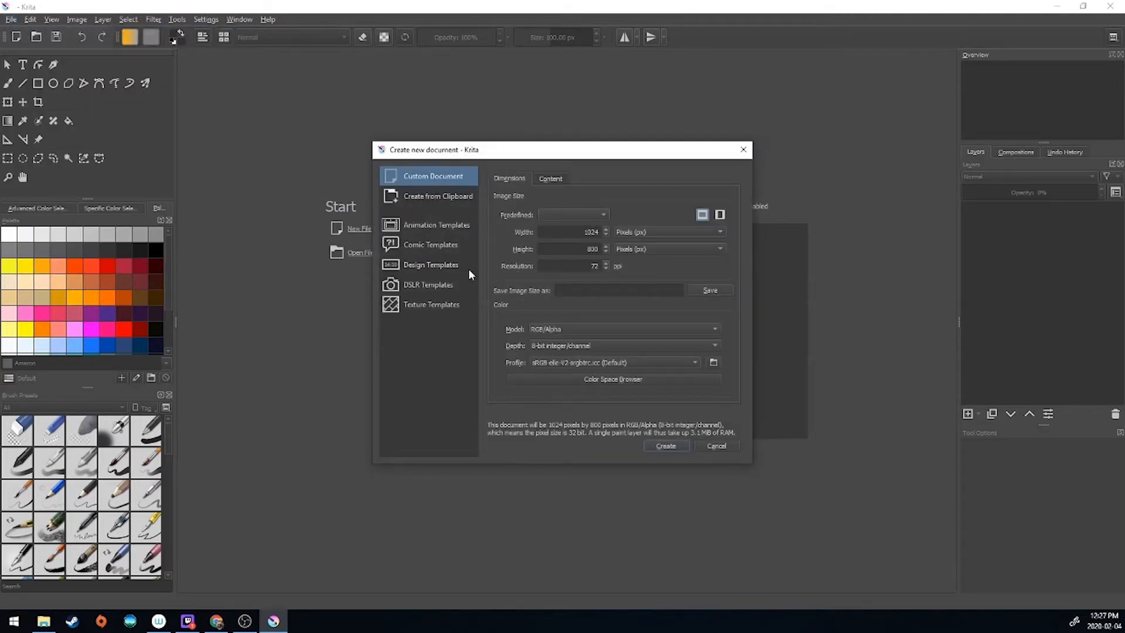
click(434, 225)
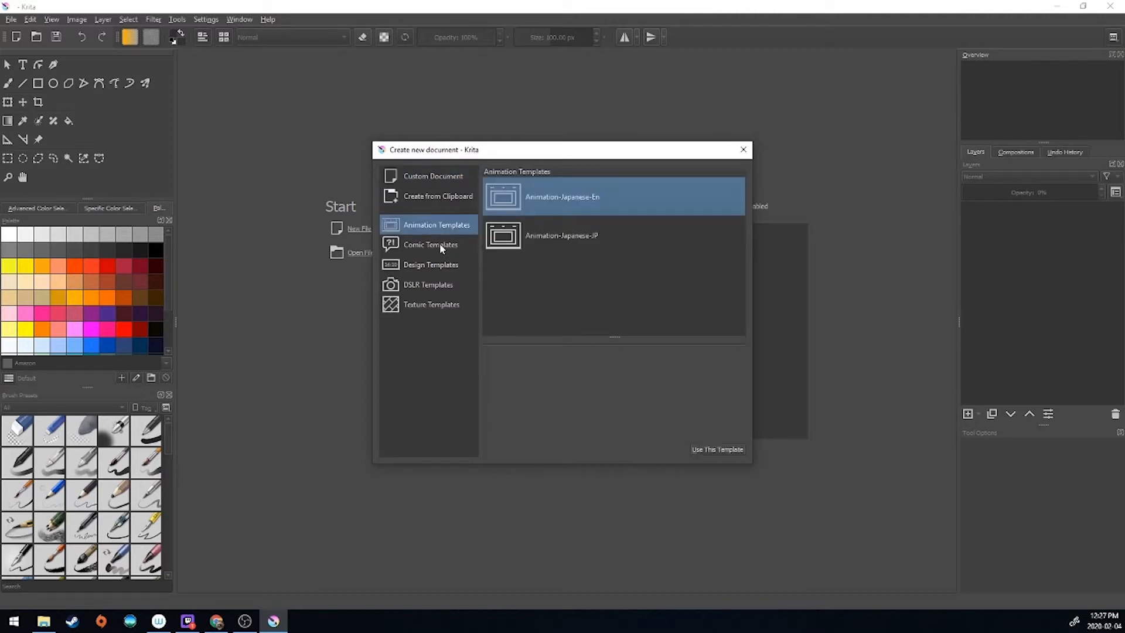
click(441, 248)
click(436, 265)
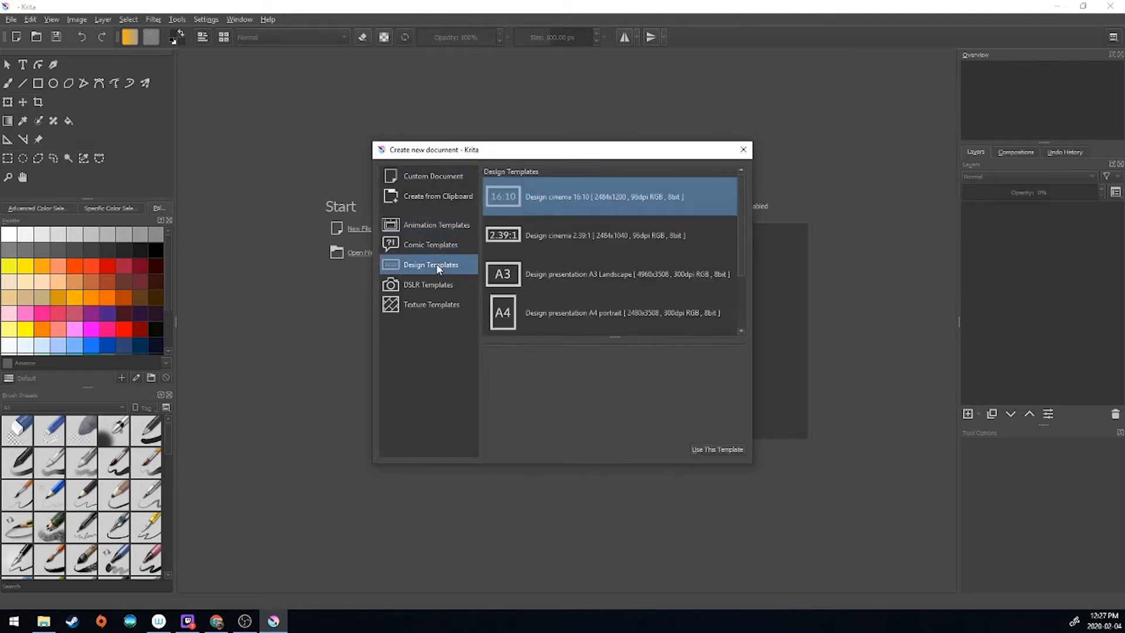
click(431, 287)
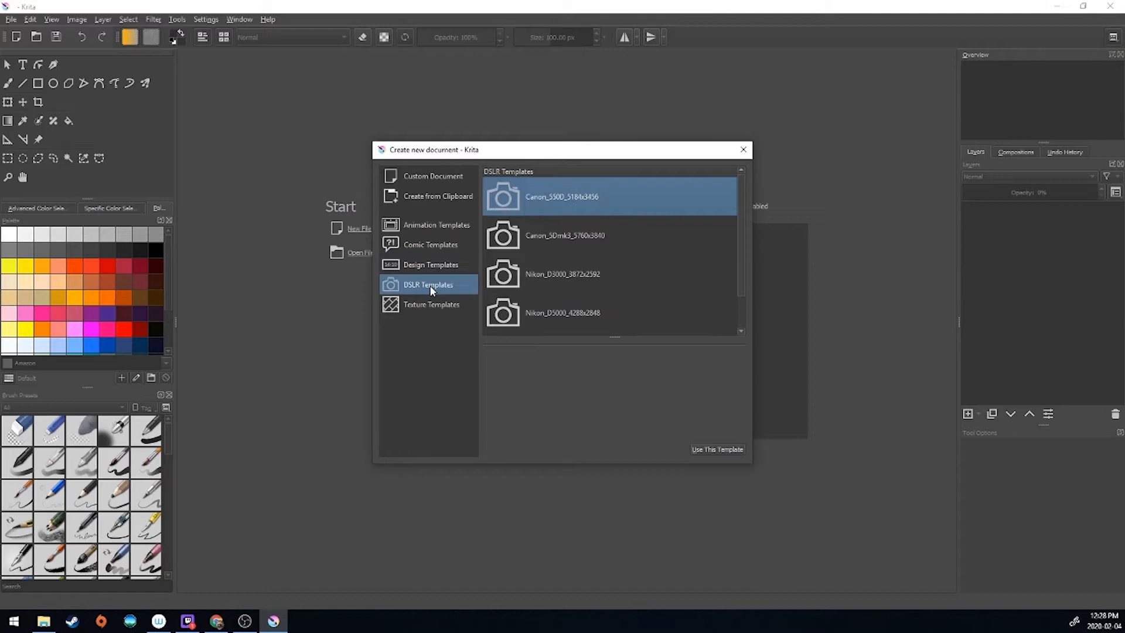
Step: Create a custom 1024 x 800 px document at 72 ppi in RGB/Alpha with 8-bit depth, after checking its content settings
click(444, 176)
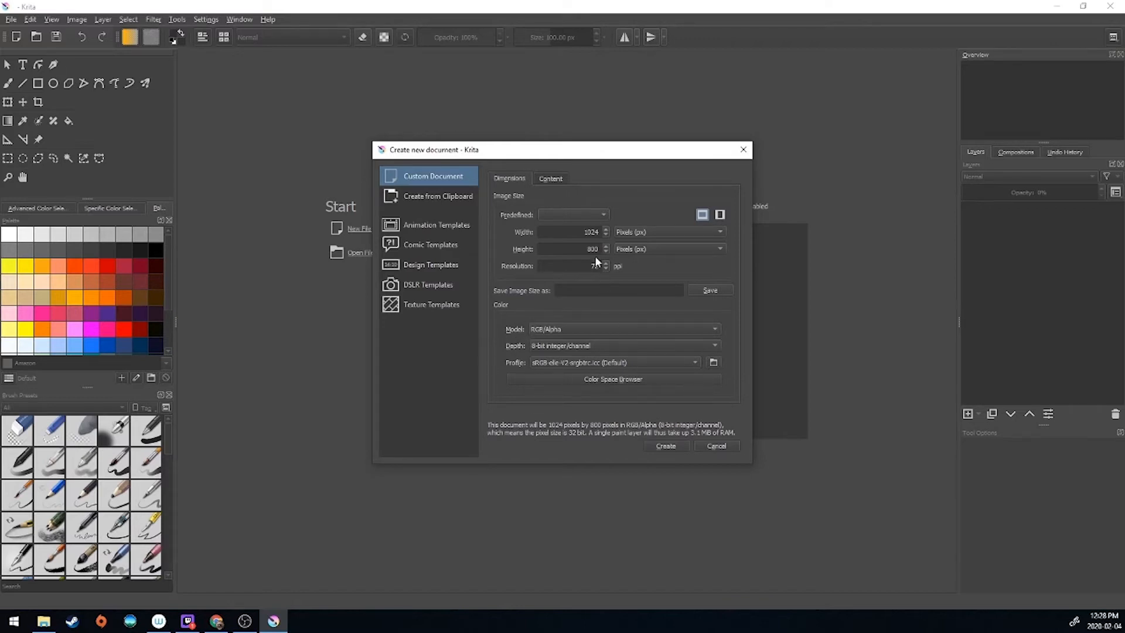
click(543, 174)
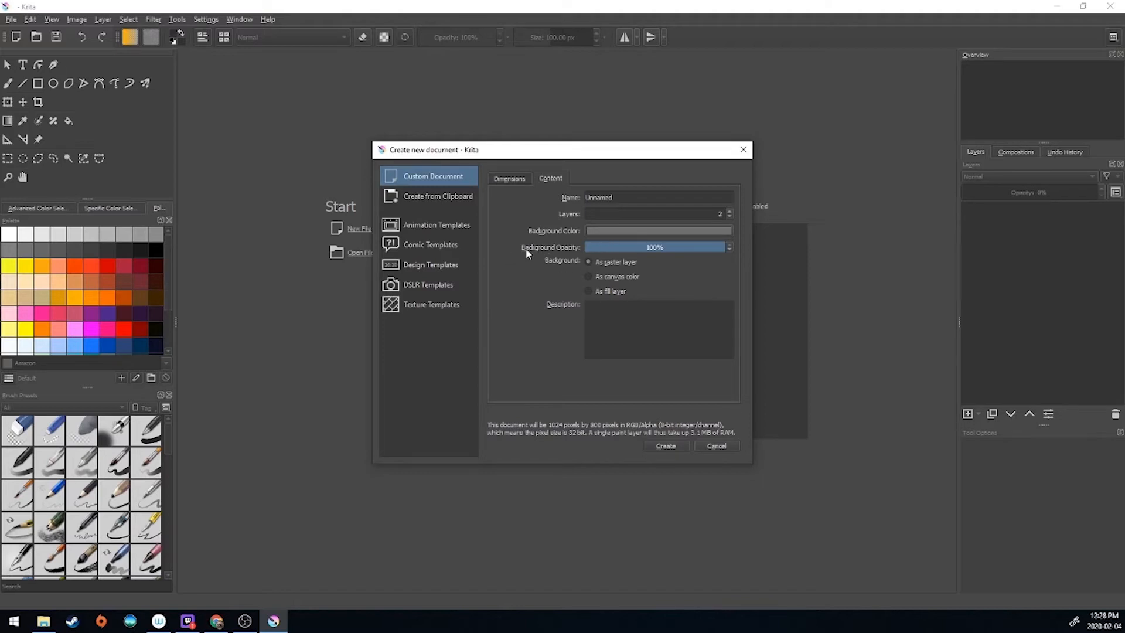
click(511, 177)
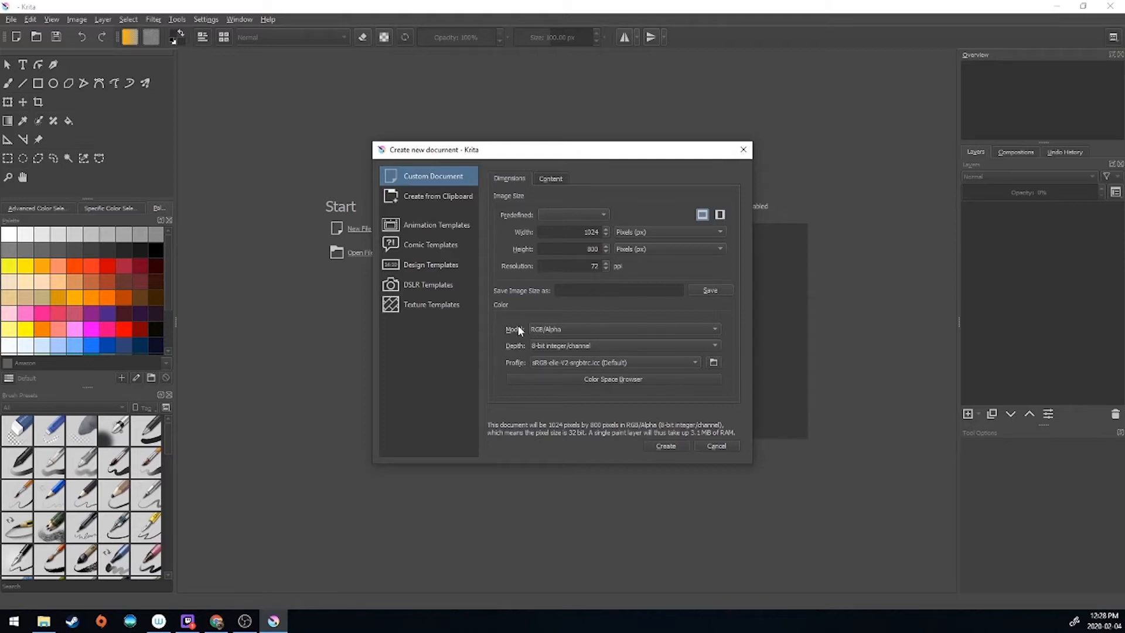
click(671, 444)
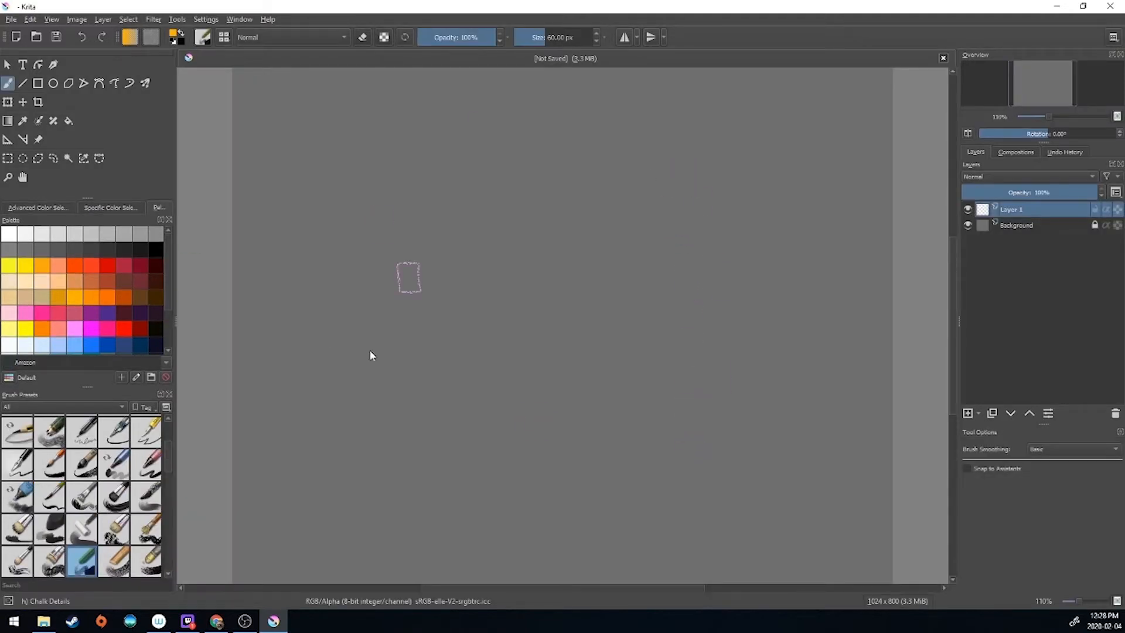
Step: Zoom in and out on the blank canvas and pan it, leaving the view at 100%
scroll(504, 350, down, 2)
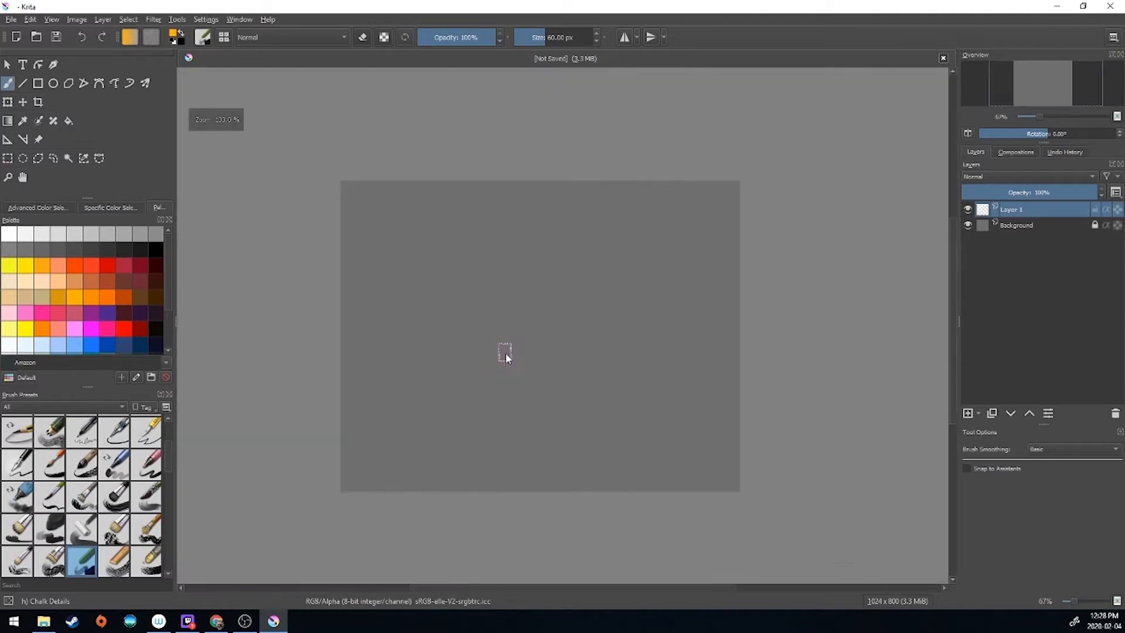
scroll(505, 353, down, 1)
scroll(509, 357, up, 3)
scroll(510, 356, down, 1)
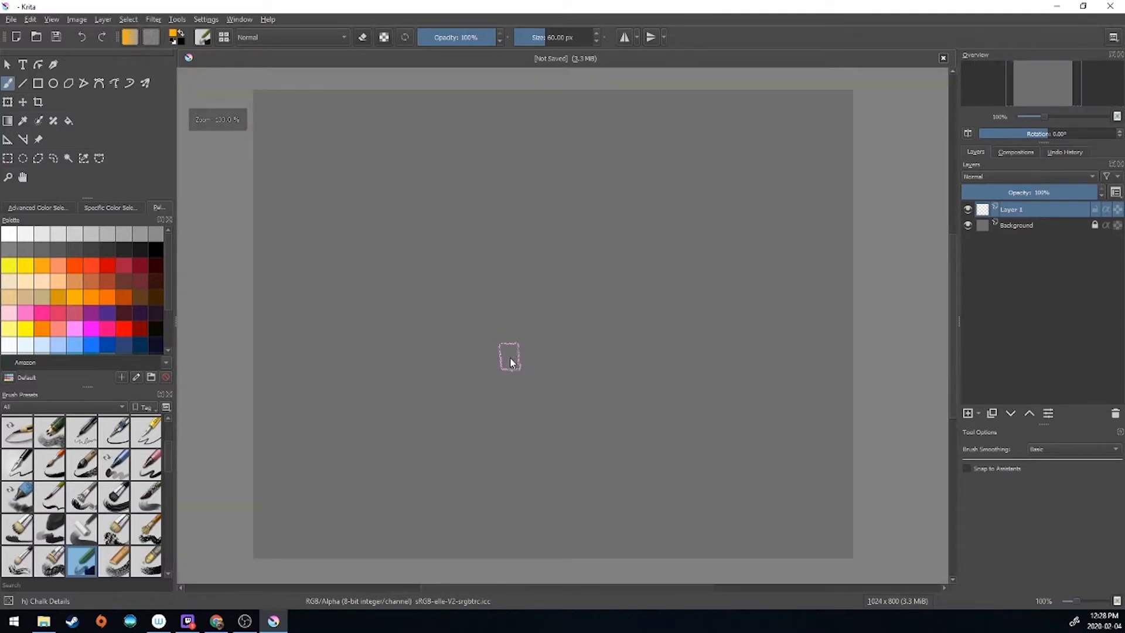
scroll(511, 362, up, 1)
scroll(510, 360, down, 2)
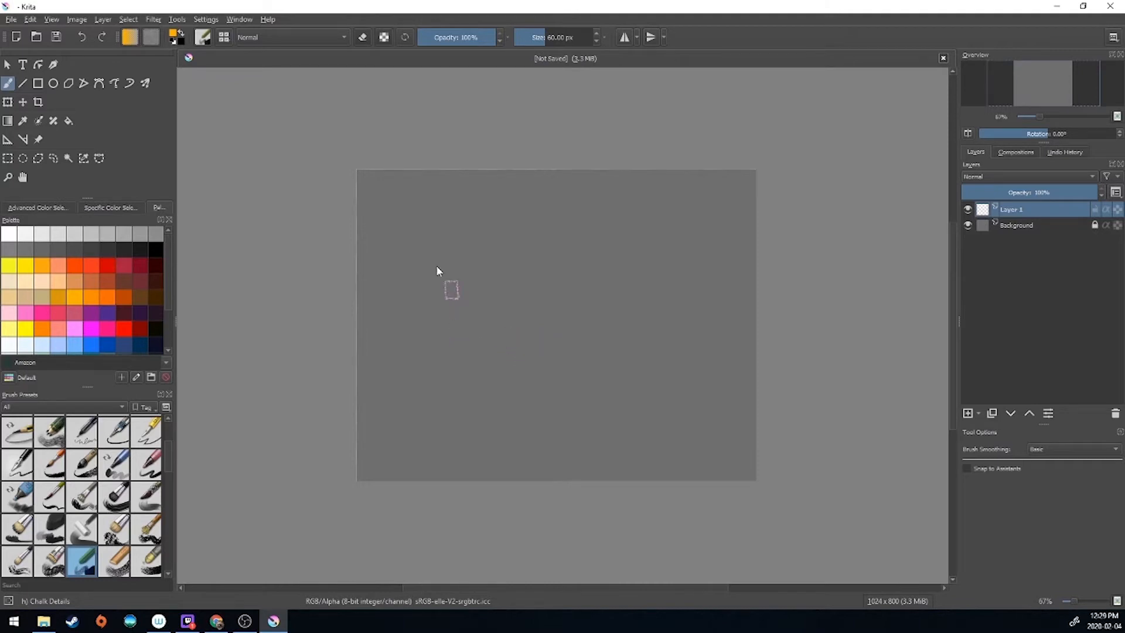
click(21, 177)
mouse_move(579, 349)
mouse_down()
mouse_move(499, 284)
mouse_move(539, 392)
mouse_move(696, 346)
mouse_move(598, 304)
mouse_move(582, 353)
mouse_move(595, 344)
mouse_up()
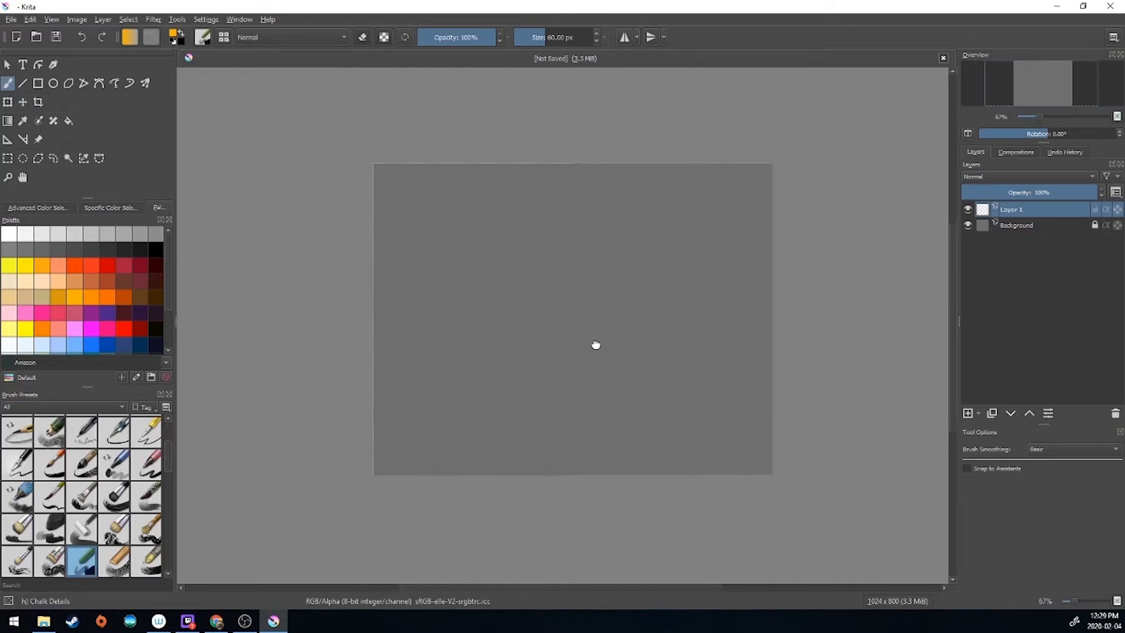
scroll(607, 385, up, 1)
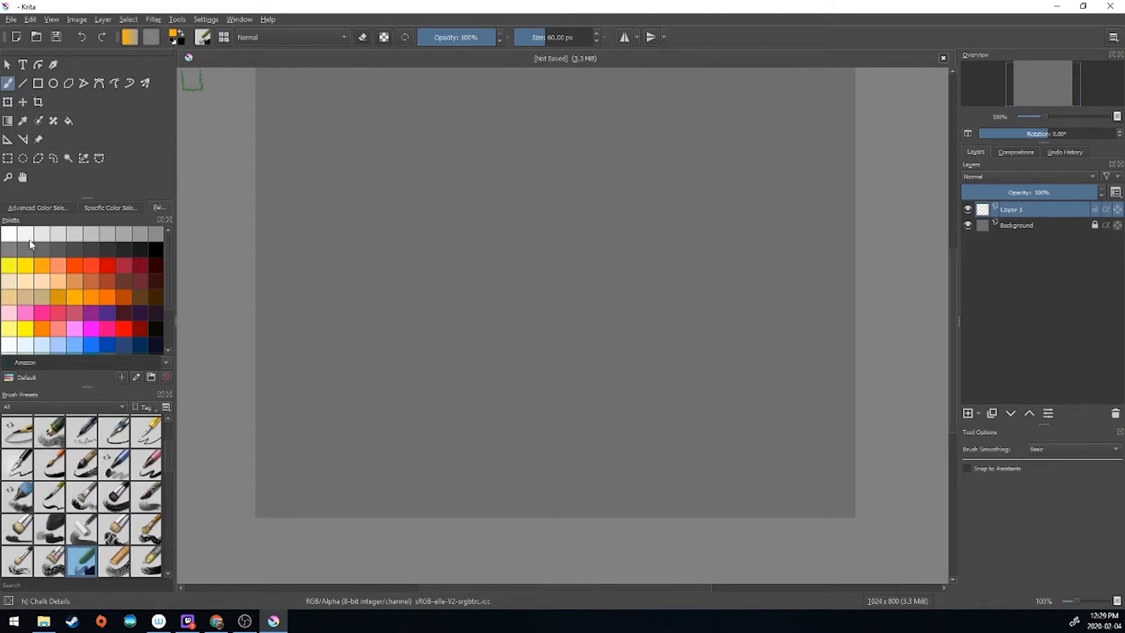
Step: Preview the Animation workspace and switch the interface to the Big_Paint_2 workspace
click(1113, 37)
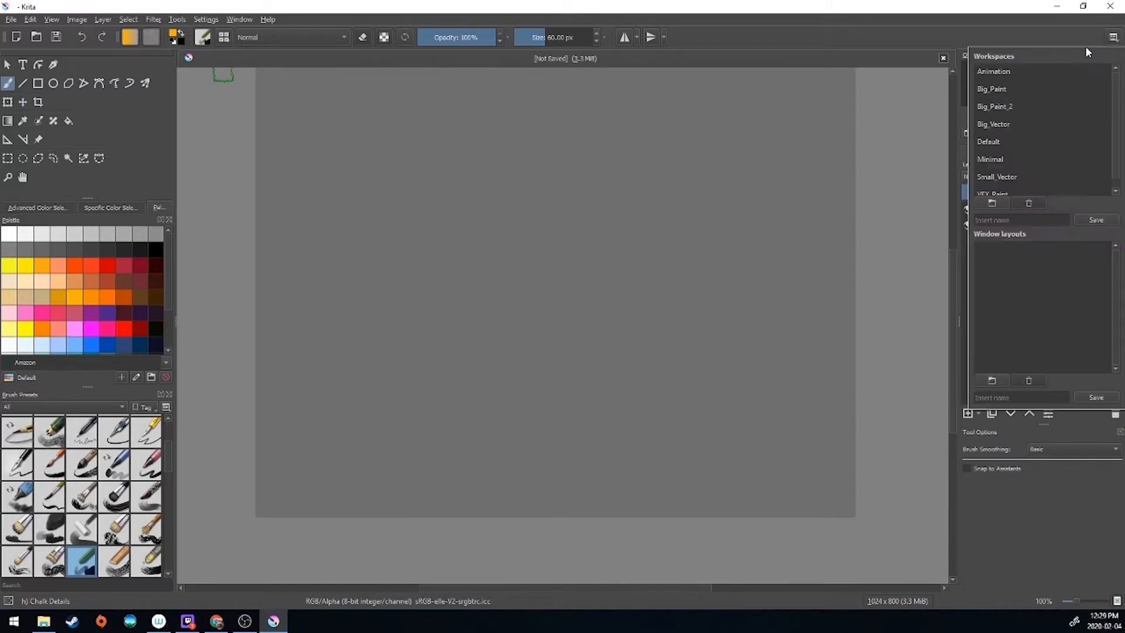
click(986, 71)
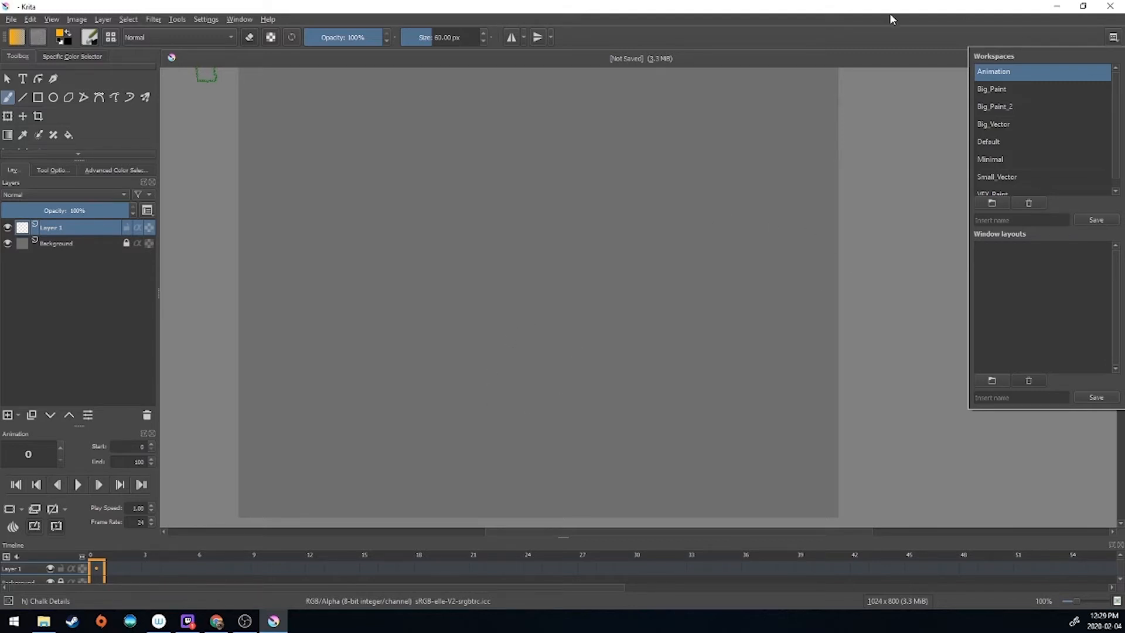
click(1000, 108)
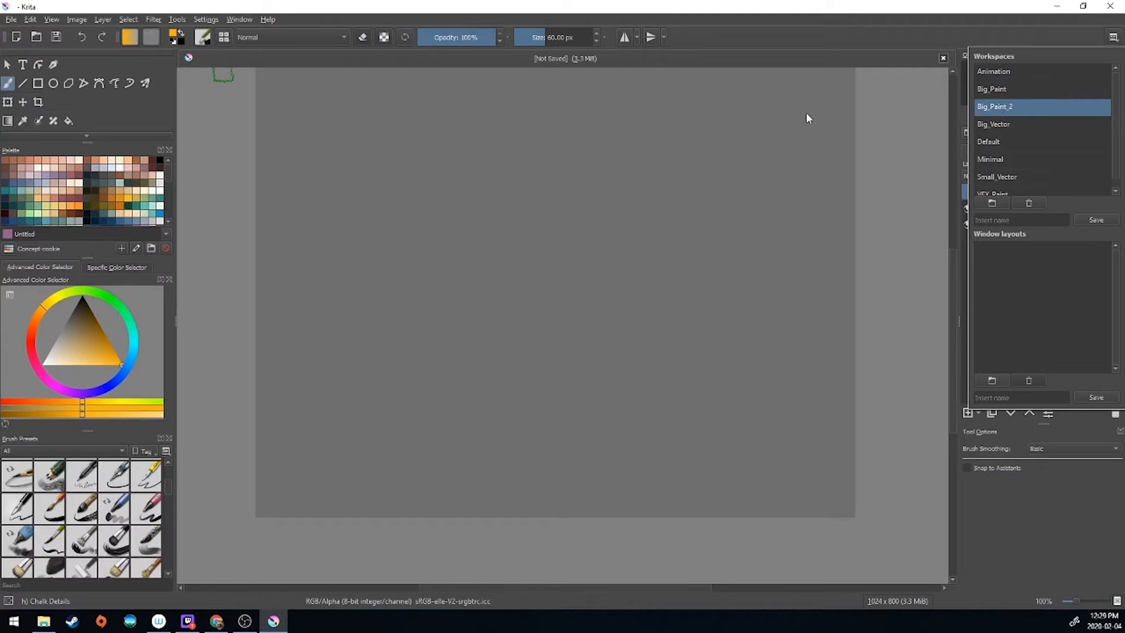
click(891, 35)
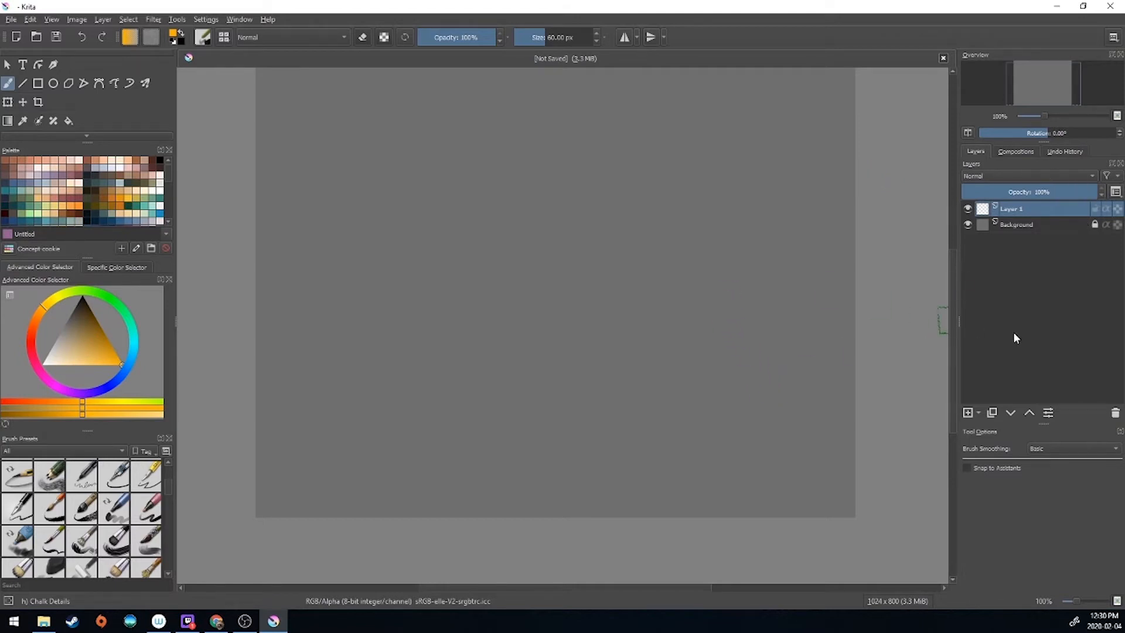
Step: Narrow the docker column holding the layers and enlarge the toolbox docker until all its tools show
mouse_move(956, 319)
mouse_down()
mouse_move(873, 331)
mouse_move(969, 328)
mouse_up()
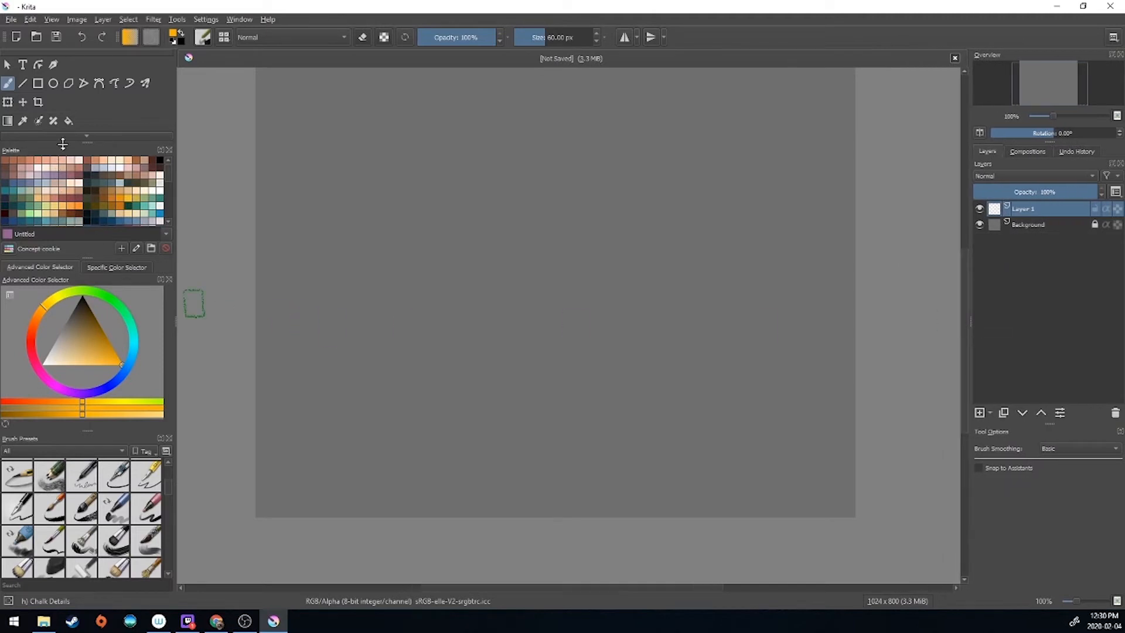
drag(82, 142, 84, 192)
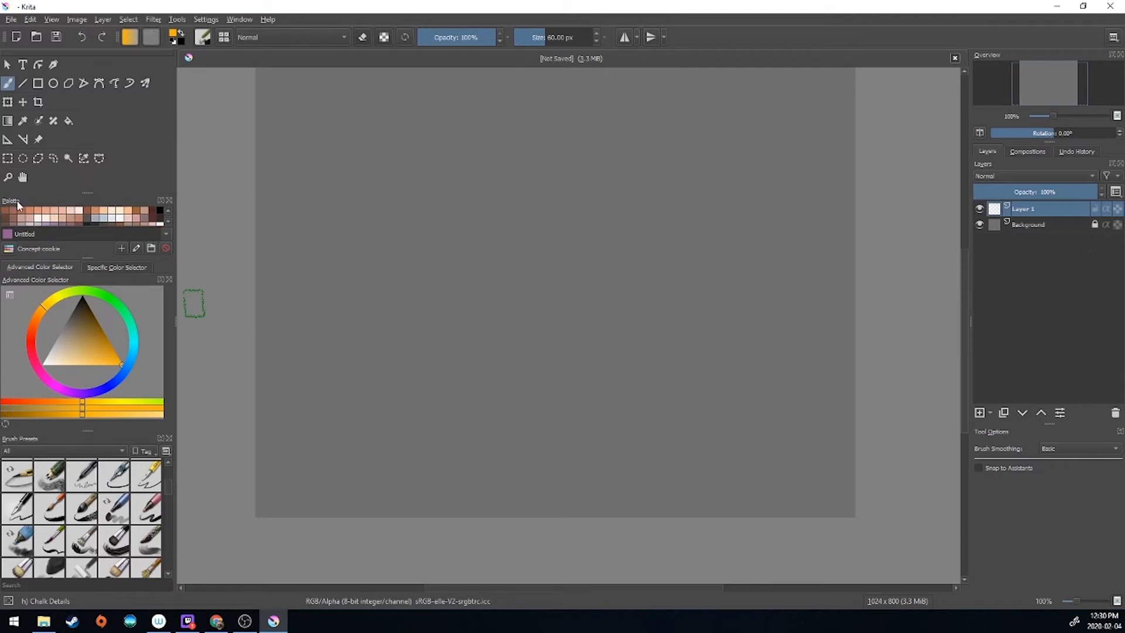
Step: Group the Palette docker with the two color selectors, place it last among them, and display the Advanced Color Selector
drag(10, 206, 55, 301)
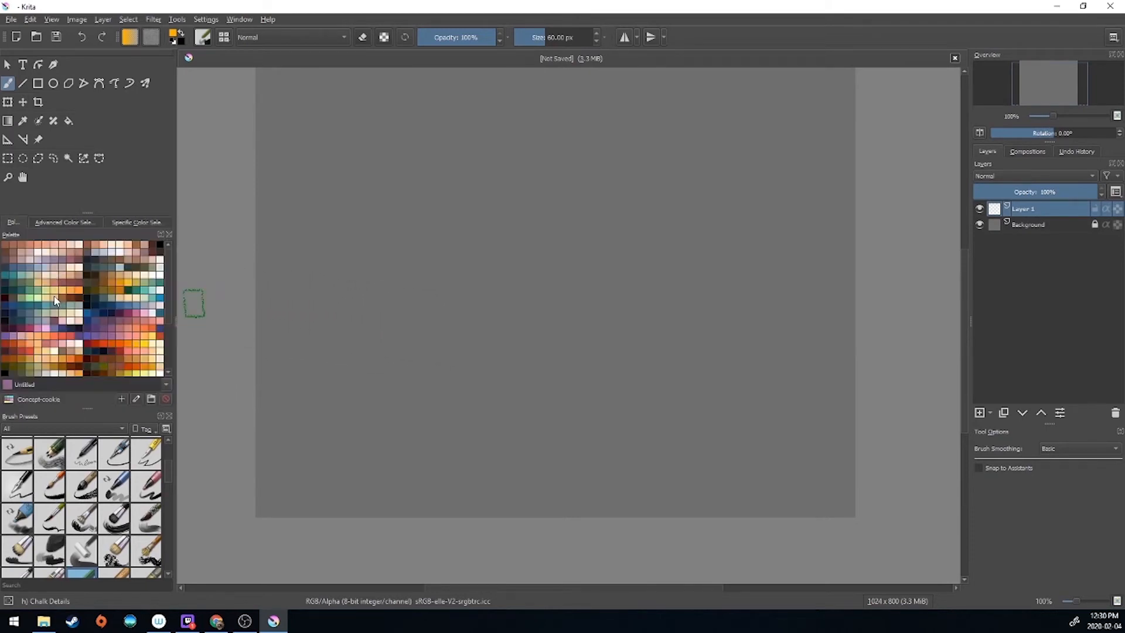
click(80, 222)
click(126, 221)
click(15, 226)
drag(15, 226, 138, 225)
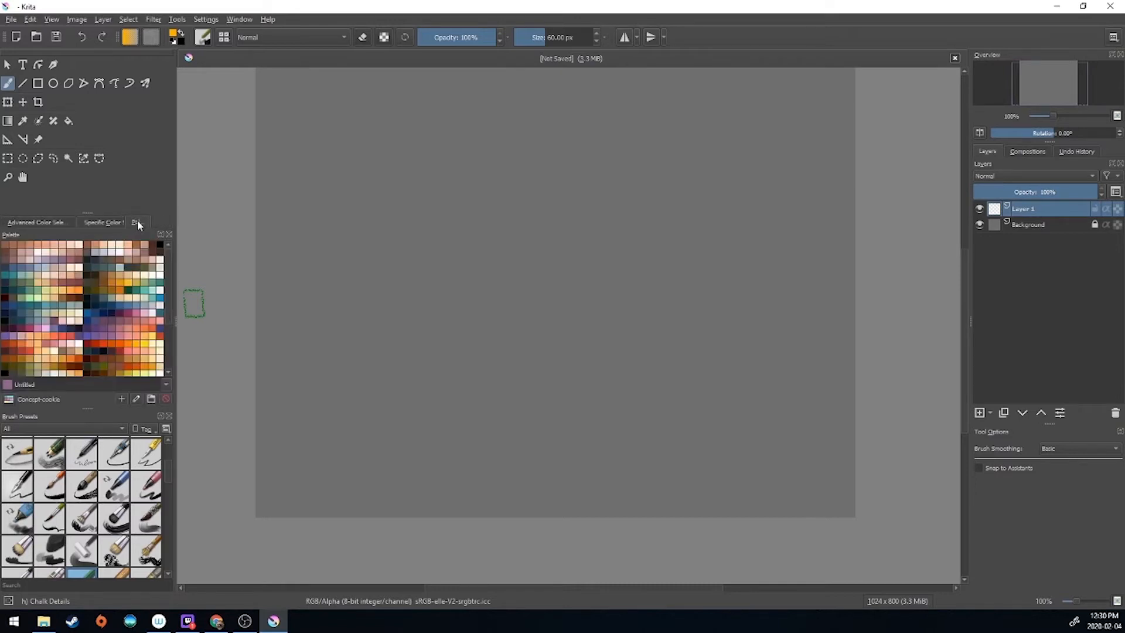
click(59, 222)
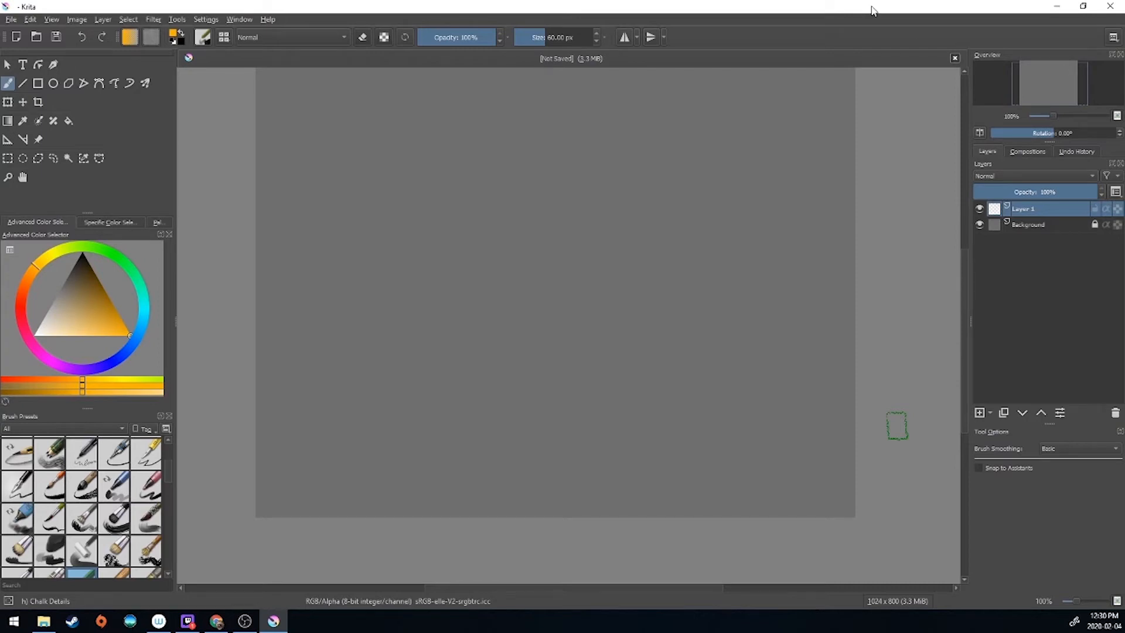
Step: Review which dockers are available and which are enabled
click(208, 21)
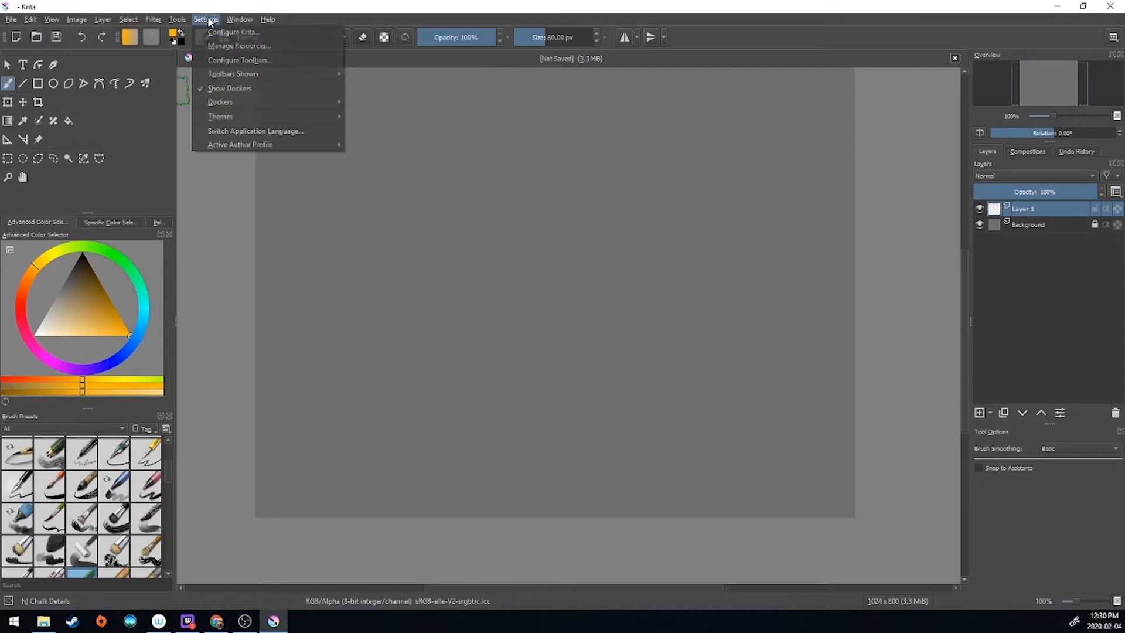
mouse_move(245, 99)
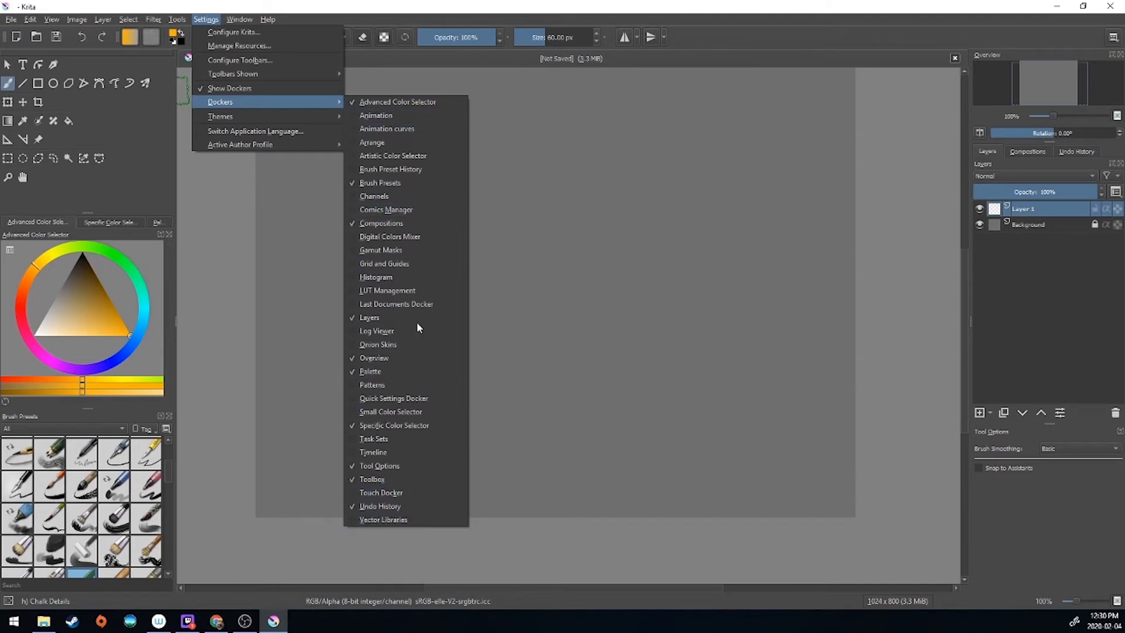
click(364, 8)
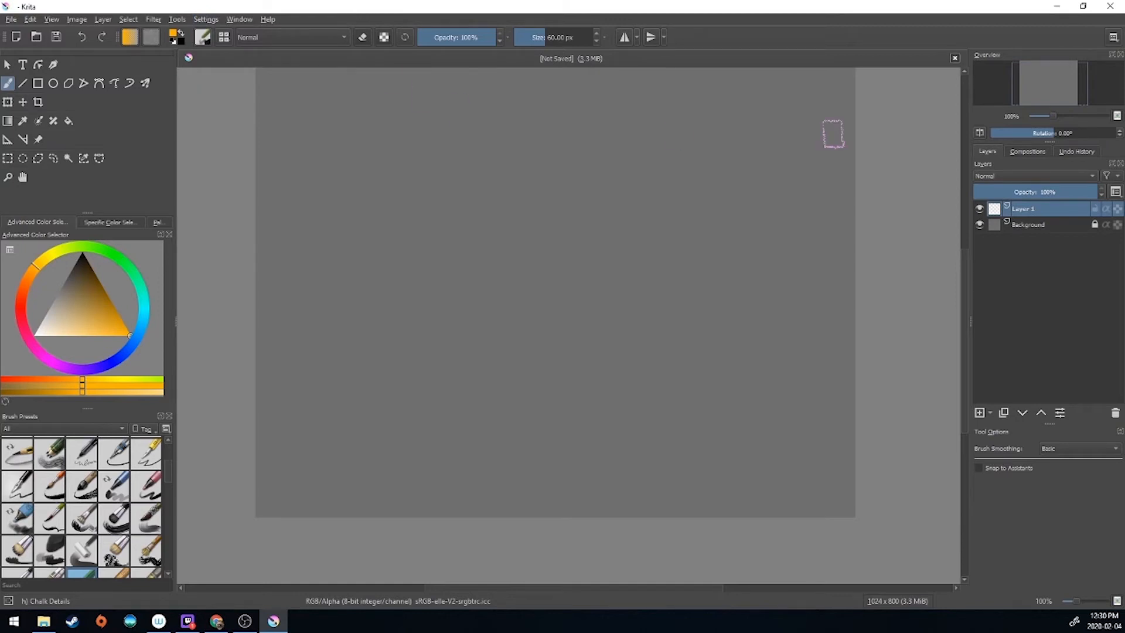
Step: Review the layer and mask types that can be added to the document, without adding one
key(alt+Tab)
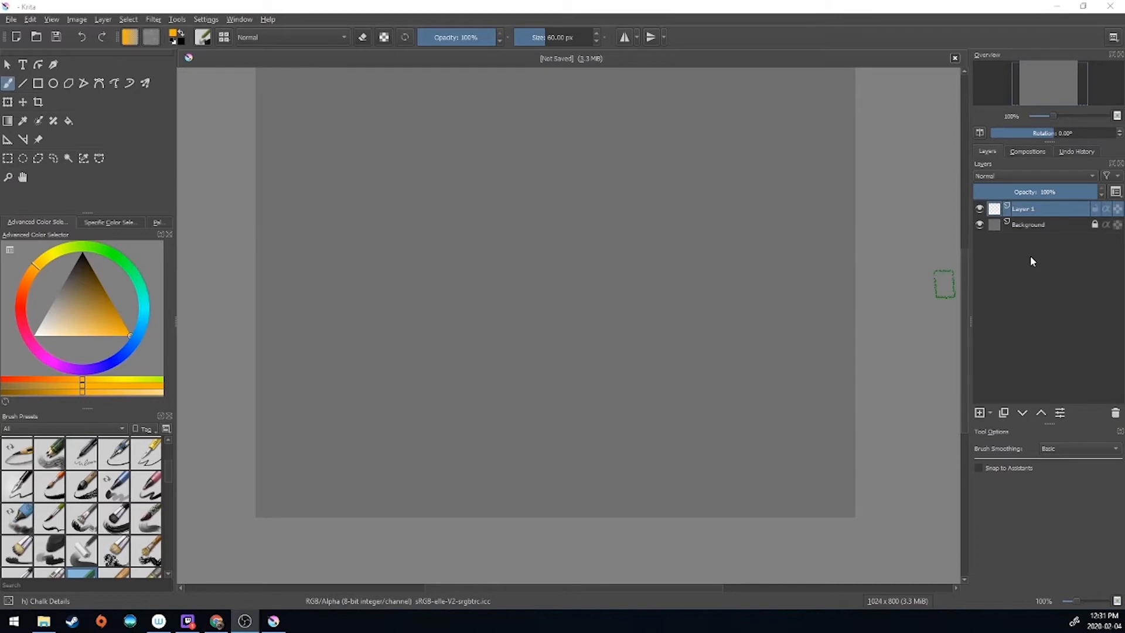
click(991, 413)
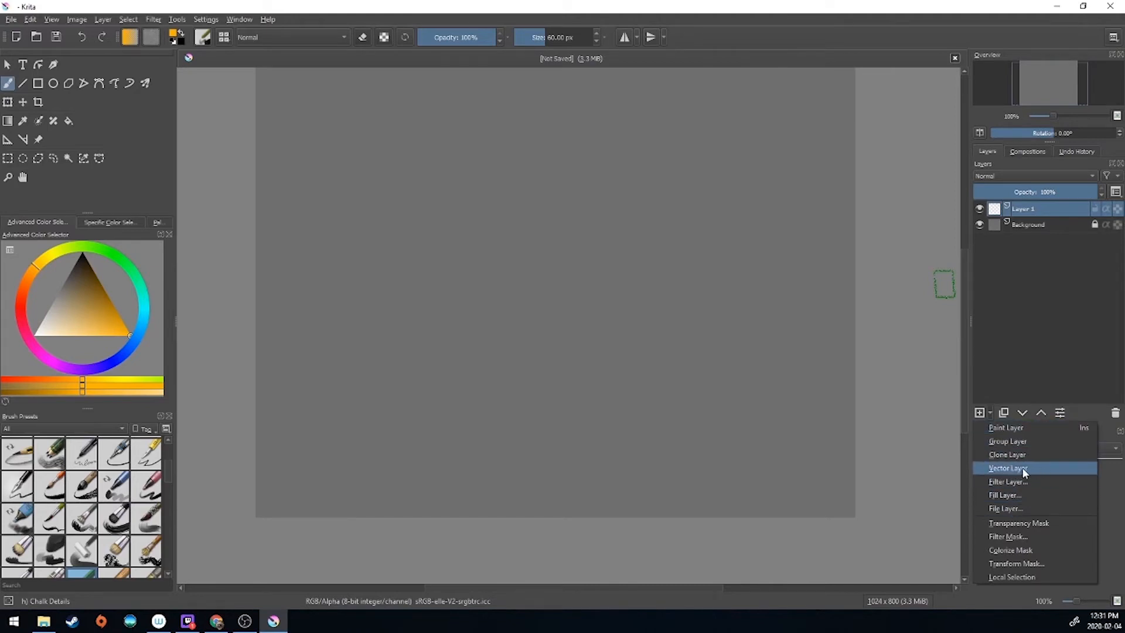
click(142, 142)
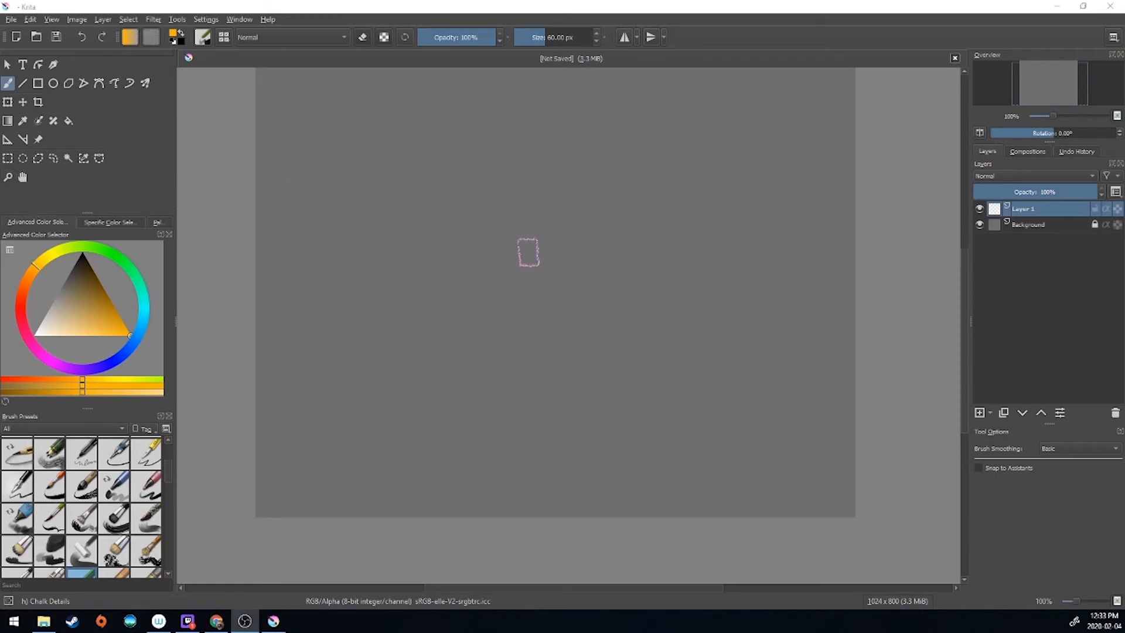
Step: Activate the Transform tool and enlarge the Tool Options docker to reveal all of its settings
click(7, 68)
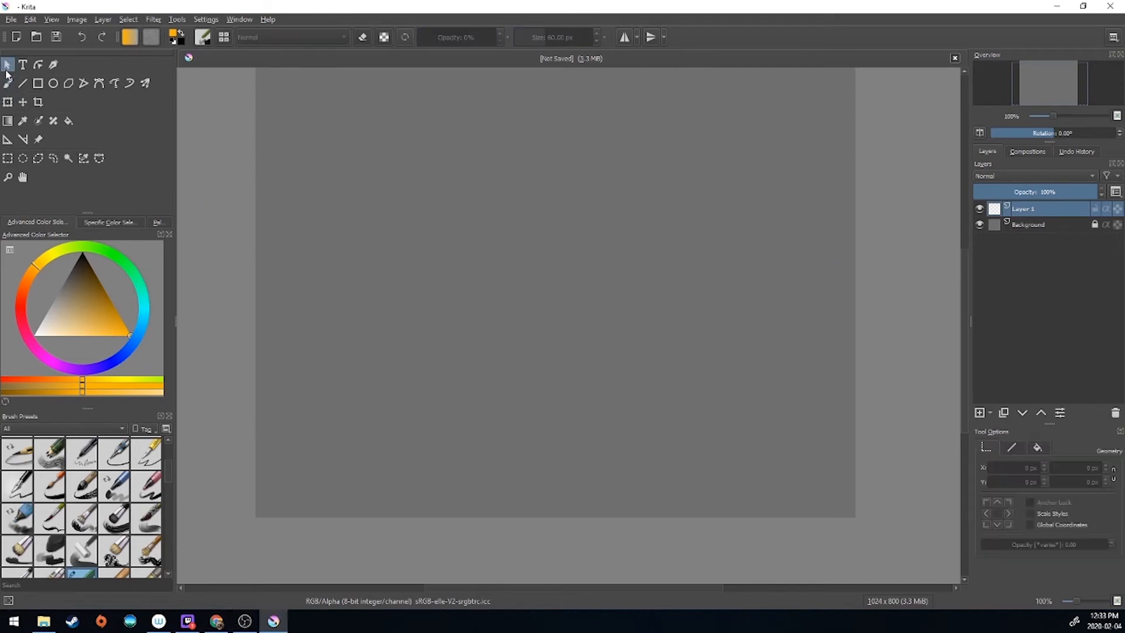
click(7, 102)
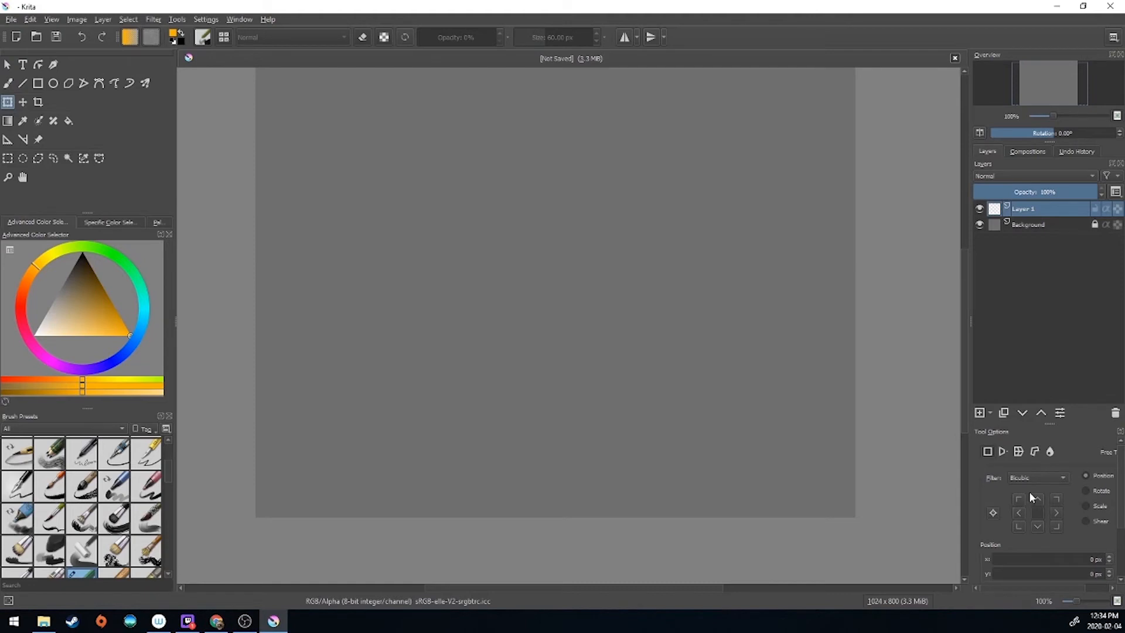
scroll(1034, 503, down, 2)
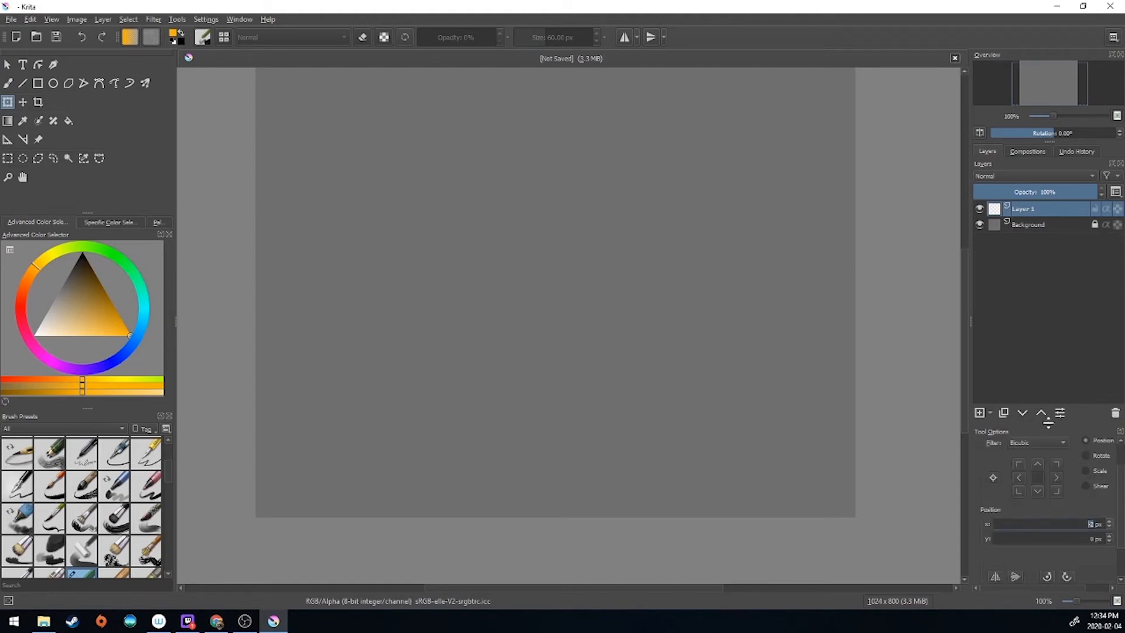
drag(1048, 423, 1023, 303)
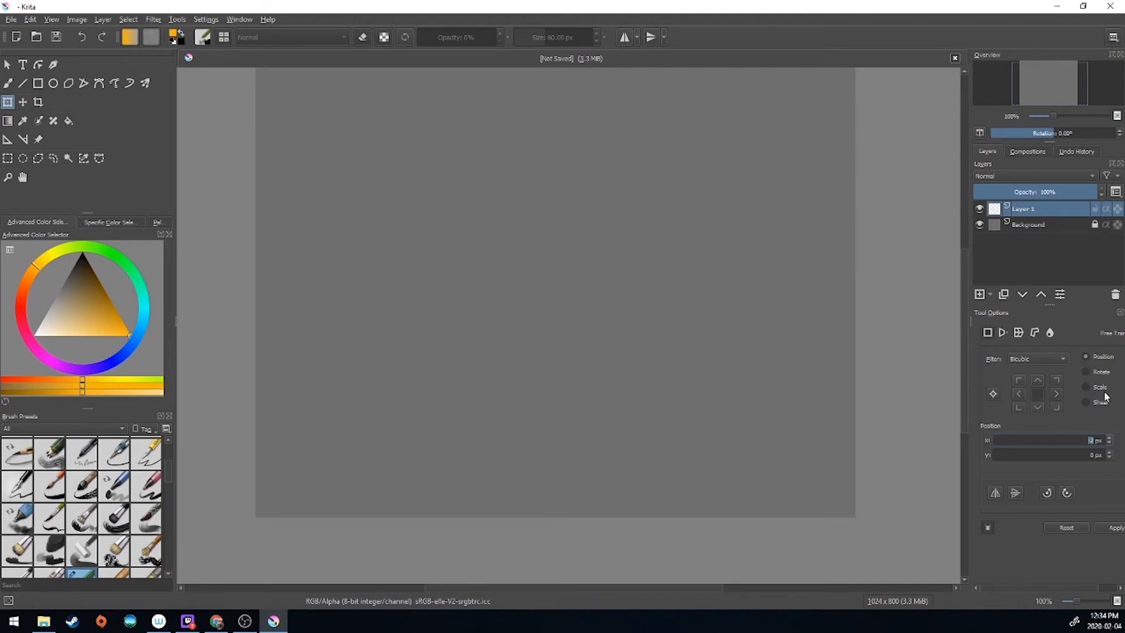
Step: Check the transform filter choices, keep Bicubic, and switch to the Gradient tool to show its options
click(1037, 358)
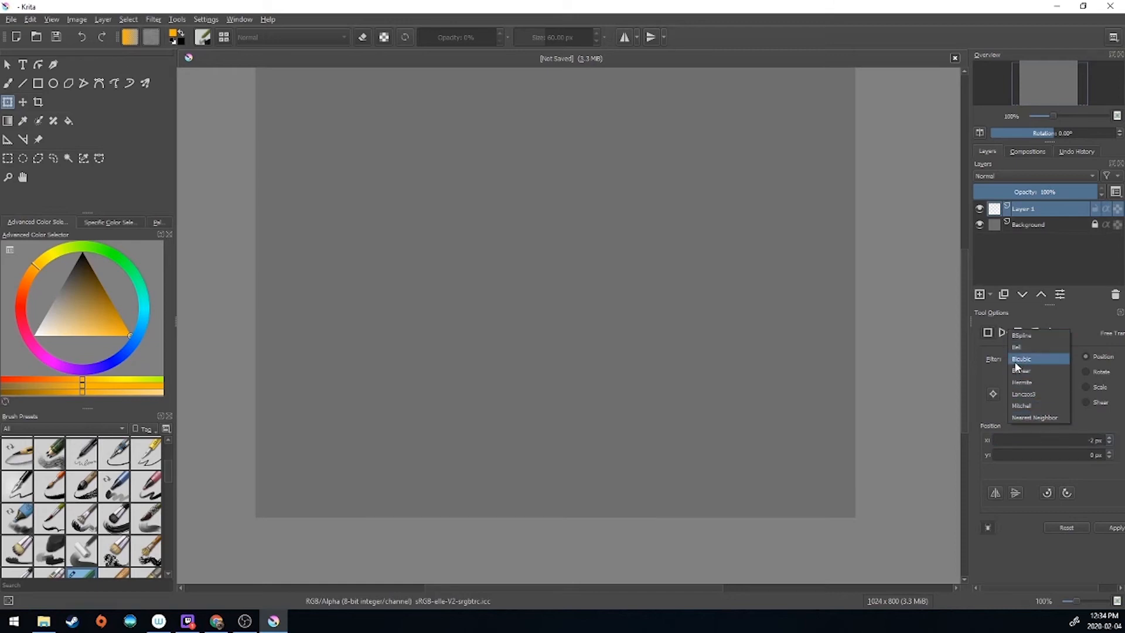
click(1015, 360)
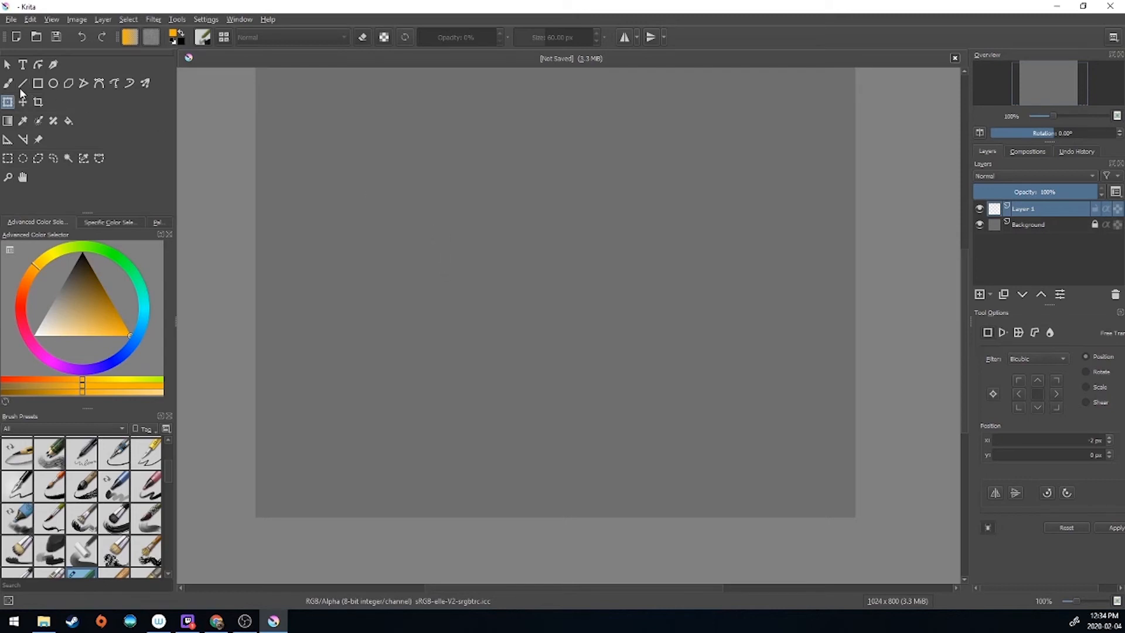
click(8, 121)
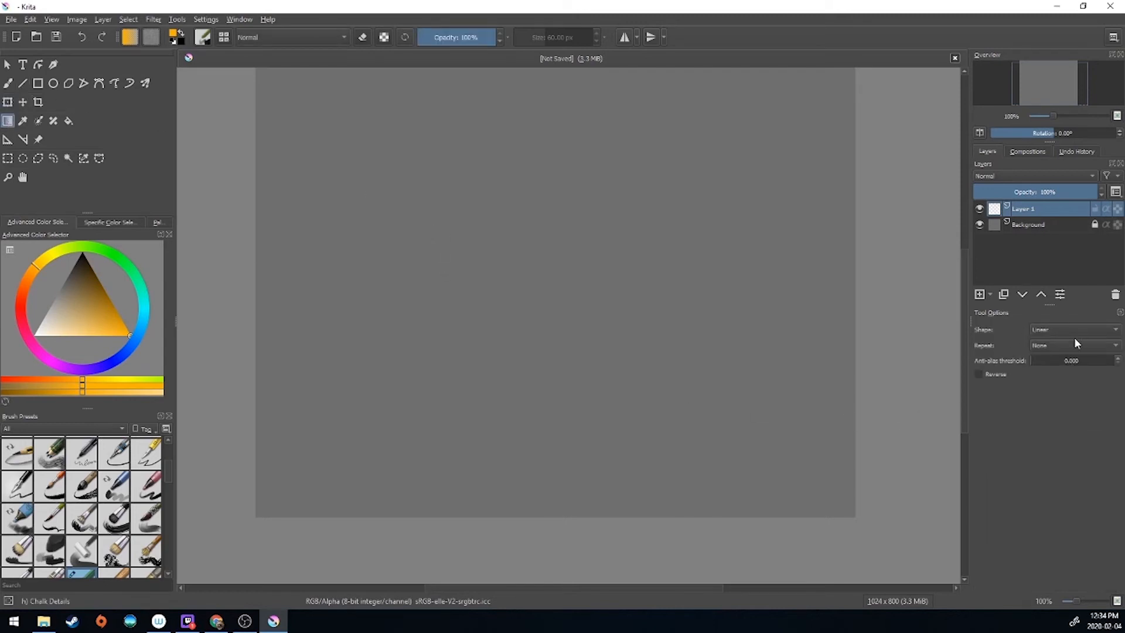
Step: Switch to the Freehand Brush tool and review the brush editor's settings for the Chalk Details preset, changing nothing
click(8, 84)
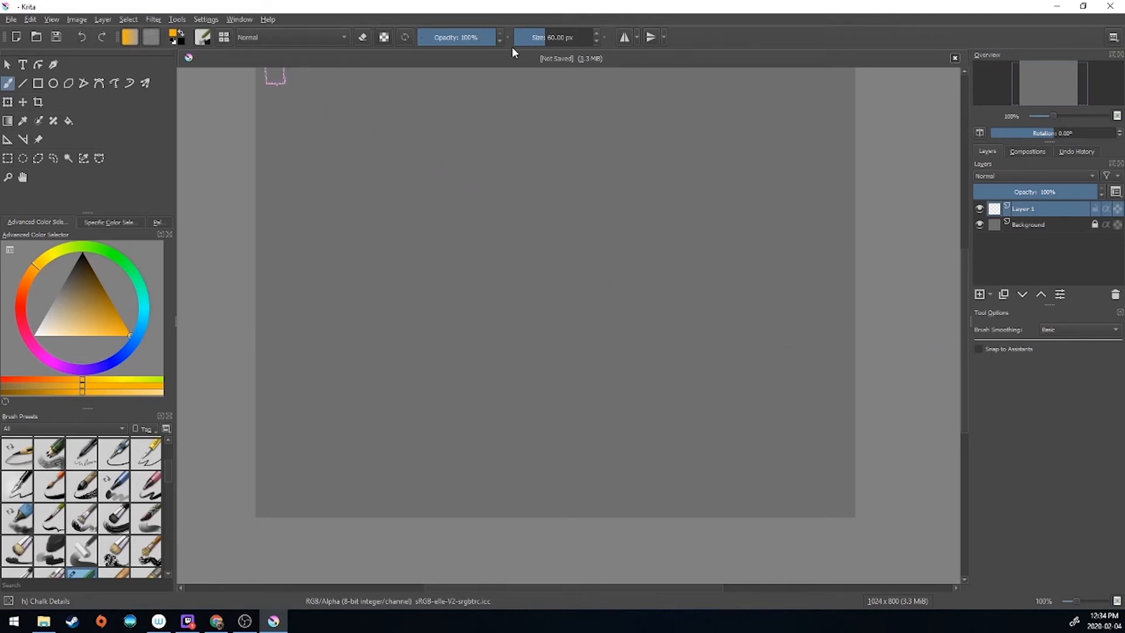
click(201, 38)
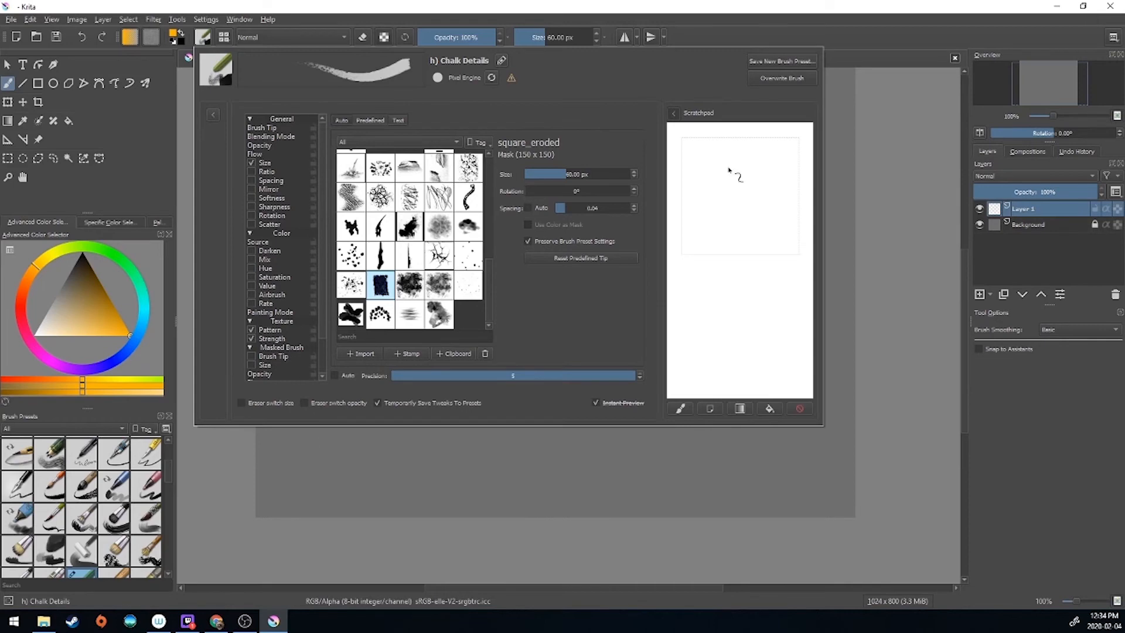
click(794, 21)
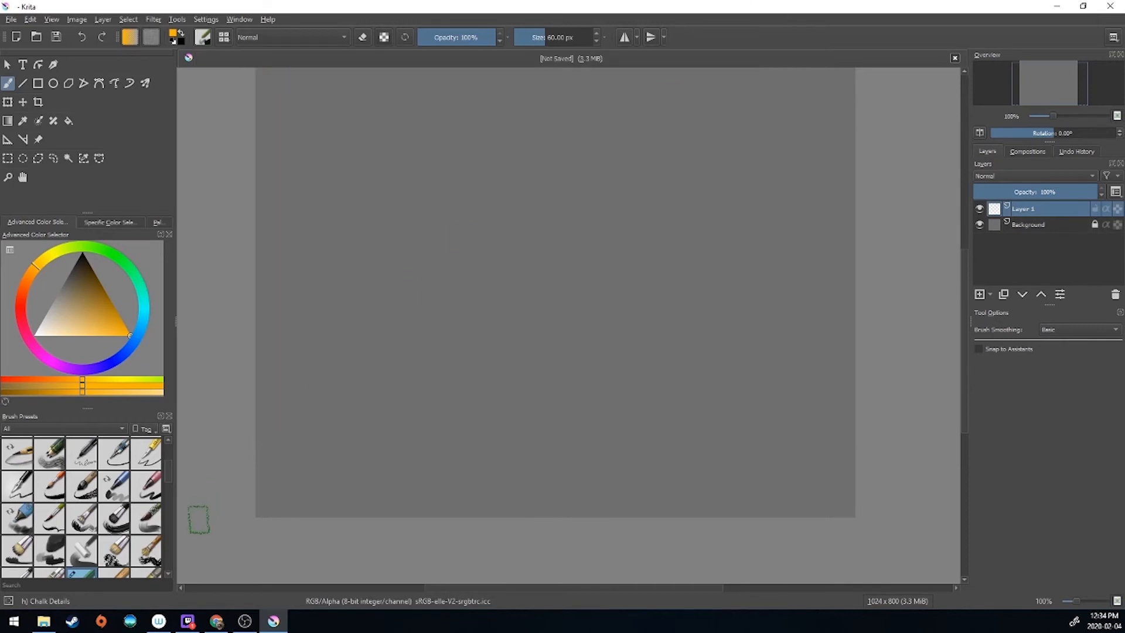
Step: Choose the Basic-5 Size brush preset and paint a wavy orange test stroke across the lower canvas
scroll(111, 516, up, 2)
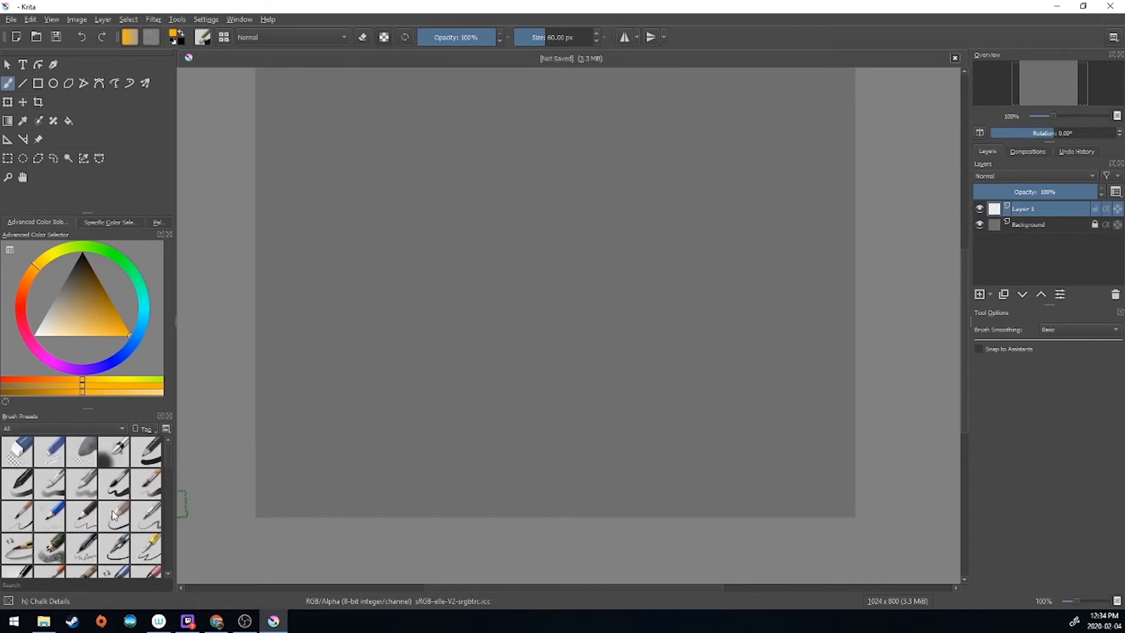
scroll(93, 515, up, 3)
click(122, 487)
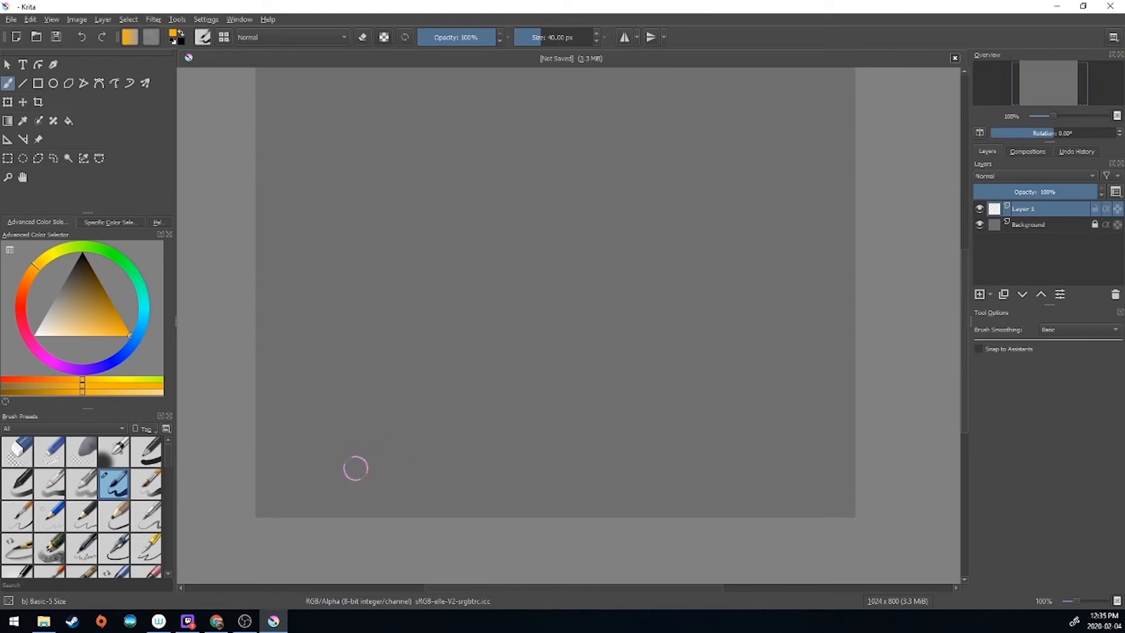
mouse_move(368, 457)
mouse_down()
mouse_move(434, 385)
mouse_move(495, 389)
mouse_move(560, 432)
mouse_move(801, 430)
mouse_up()
Step: Reset the colours to default black and white, paint a wavy black stroke over the orange one, and undo both strokes
key(d)
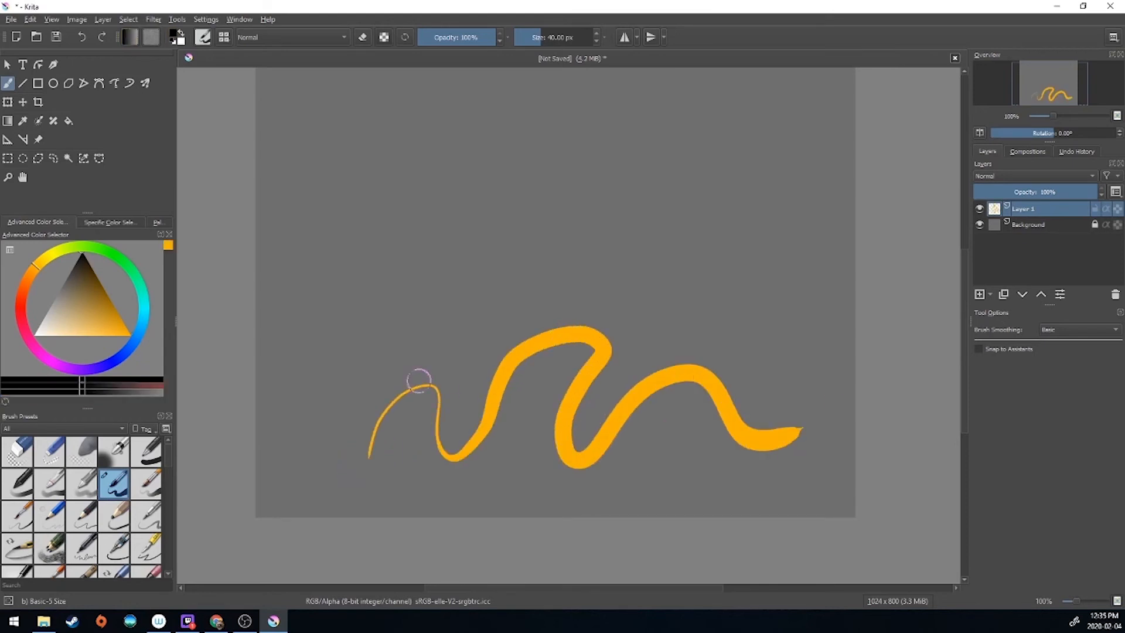
mouse_move(375, 351)
mouse_down()
mouse_move(500, 345)
mouse_move(688, 390)
mouse_move(837, 406)
mouse_up()
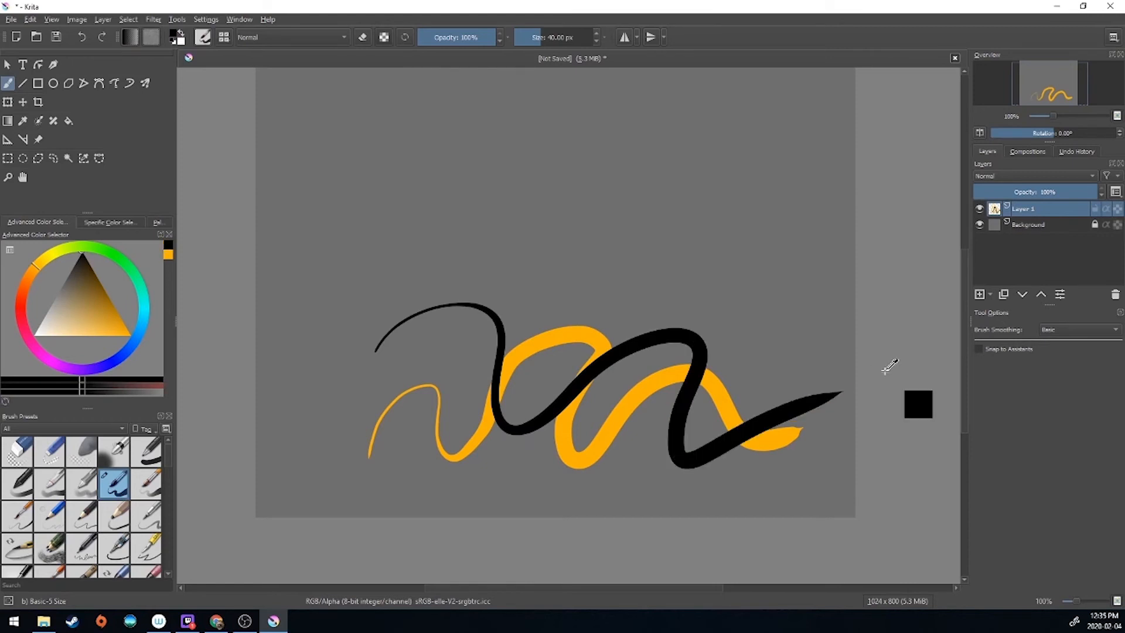
key(ctrl+z)
key(ctrl+z)
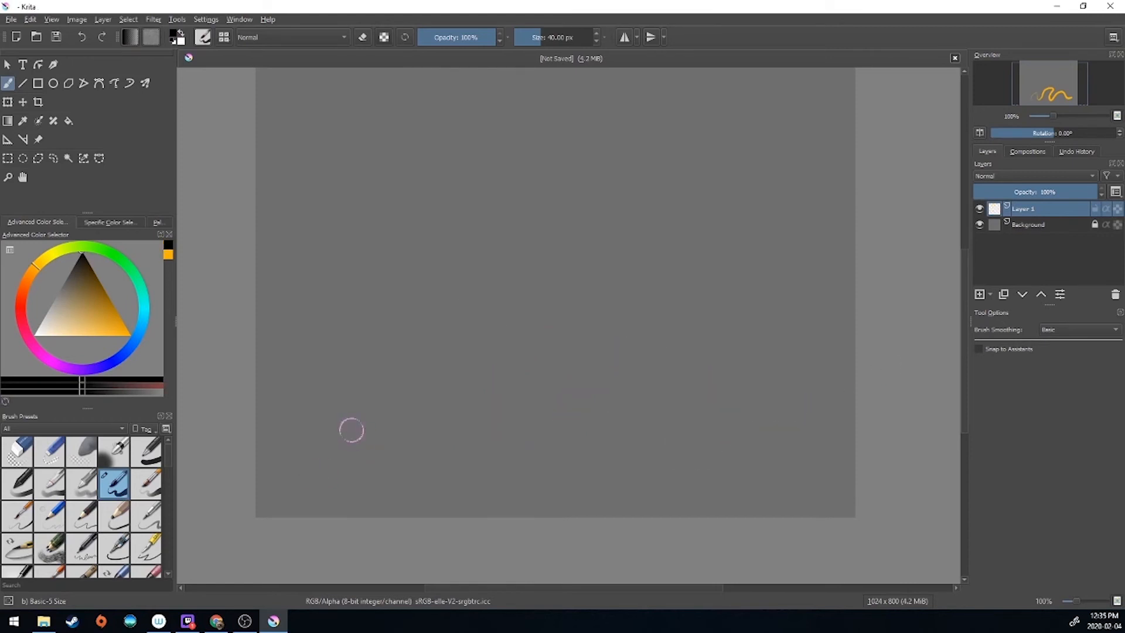
Step: Paint a black test stroke across the canvas and use it to try undo and redo repeatedly
mouse_move(302, 479)
mouse_down()
mouse_move(329, 423)
mouse_move(416, 425)
mouse_move(534, 397)
mouse_move(574, 273)
mouse_move(620, 421)
mouse_move(762, 364)
mouse_up()
click(82, 37)
click(100, 37)
click(81, 38)
key(ctrl+shift+z)
Step: Paint a large looping black stroke, erase across it with the brush in eraser mode, and undo both
mouse_move(347, 445)
mouse_down()
mouse_move(504, 429)
mouse_move(439, 271)
mouse_move(578, 334)
mouse_move(745, 436)
mouse_up()
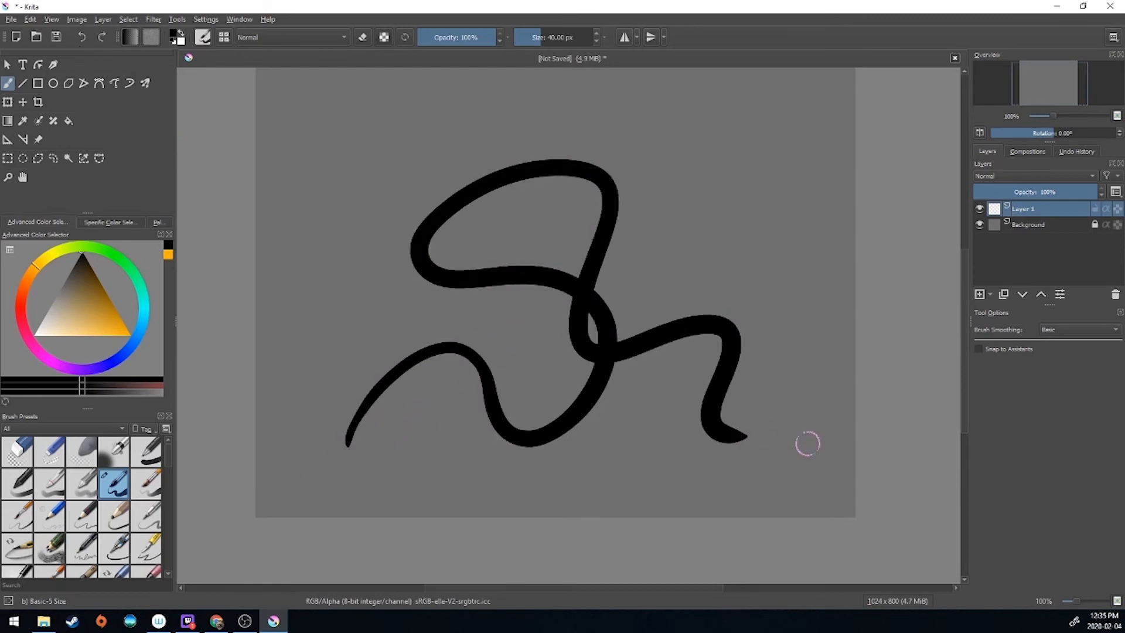
click(362, 38)
mouse_move(627, 206)
mouse_down()
mouse_move(573, 249)
mouse_move(648, 221)
mouse_move(647, 269)
mouse_move(668, 317)
mouse_move(627, 397)
mouse_move(582, 351)
mouse_move(495, 305)
mouse_move(516, 210)
mouse_up()
key(ctrl+z)
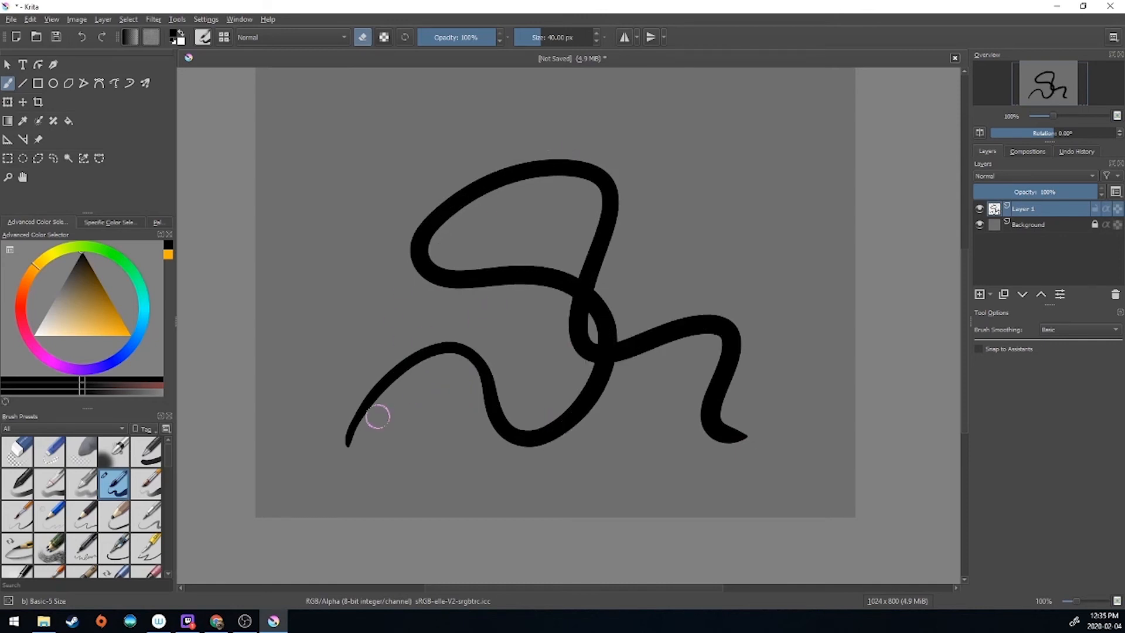
key(ctrl+z)
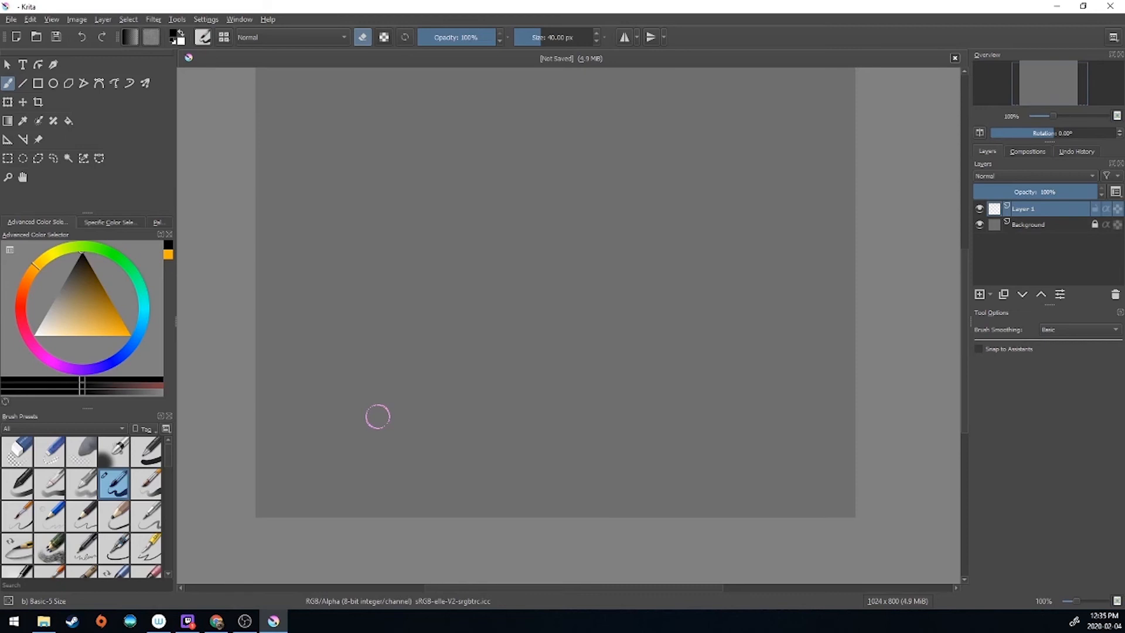
Step: Paint a dense black scribble in the middle of the canvas, turn on Preserve Alpha, and pick a dark orange colour
click(383, 37)
mouse_move(448, 236)
mouse_down()
mouse_move(601, 190)
mouse_move(492, 248)
mouse_move(513, 269)
mouse_move(631, 245)
mouse_move(433, 367)
mouse_move(625, 303)
mouse_move(485, 419)
mouse_move(521, 368)
mouse_move(626, 271)
mouse_move(583, 237)
mouse_move(512, 238)
mouse_up()
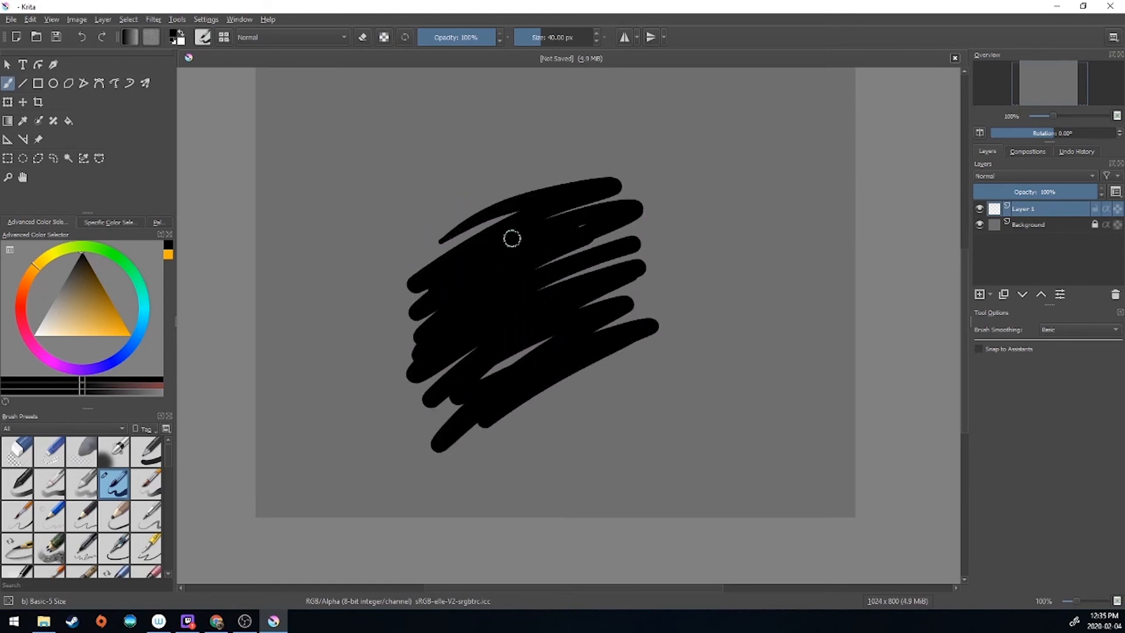
click(384, 37)
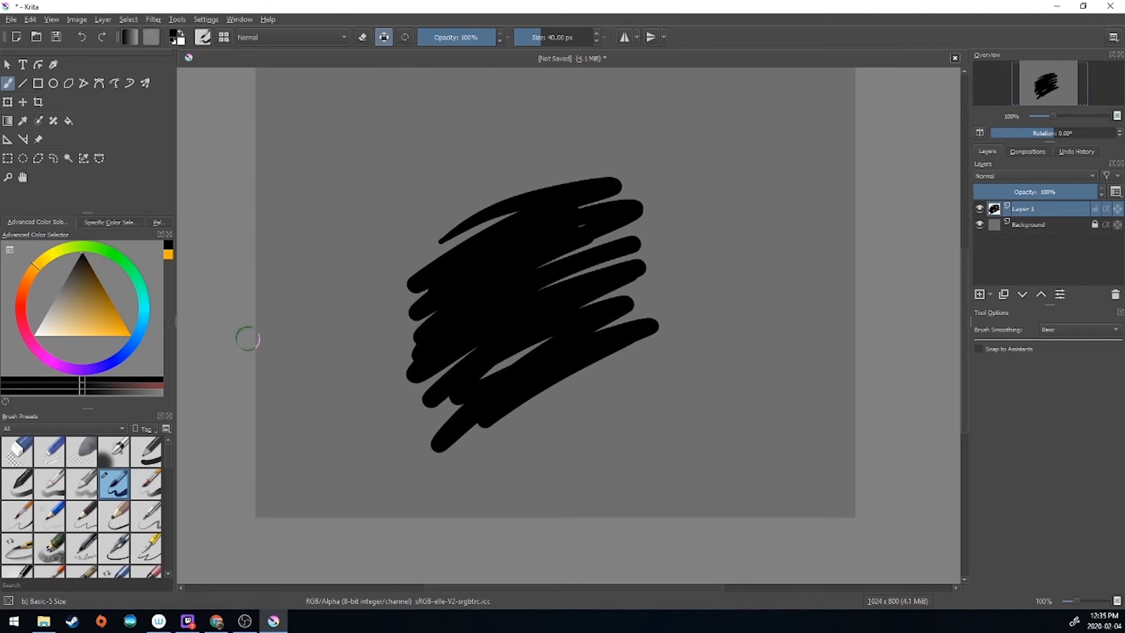
click(99, 305)
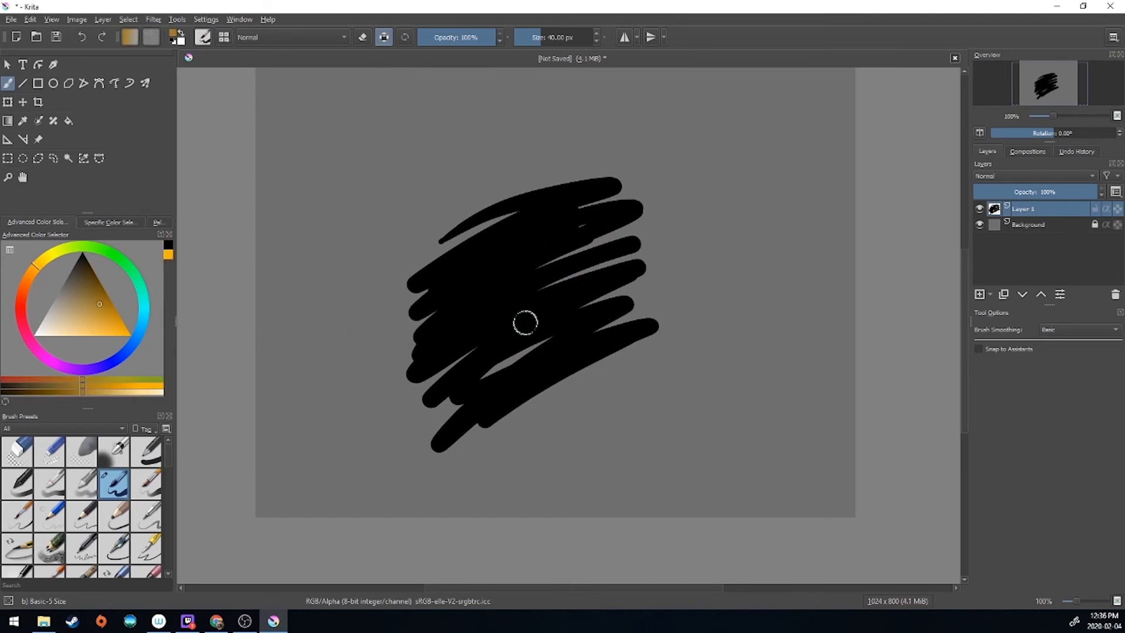
Step: Paint crossing dark orange strokes over the black scribble with its alpha preserved
mouse_move(483, 408)
mouse_down()
mouse_move(595, 176)
mouse_move(538, 314)
mouse_move(530, 387)
mouse_up()
drag(565, 378, 635, 240)
drag(629, 302, 597, 366)
mouse_move(524, 380)
mouse_down()
mouse_move(402, 351)
mouse_move(653, 322)
mouse_up()
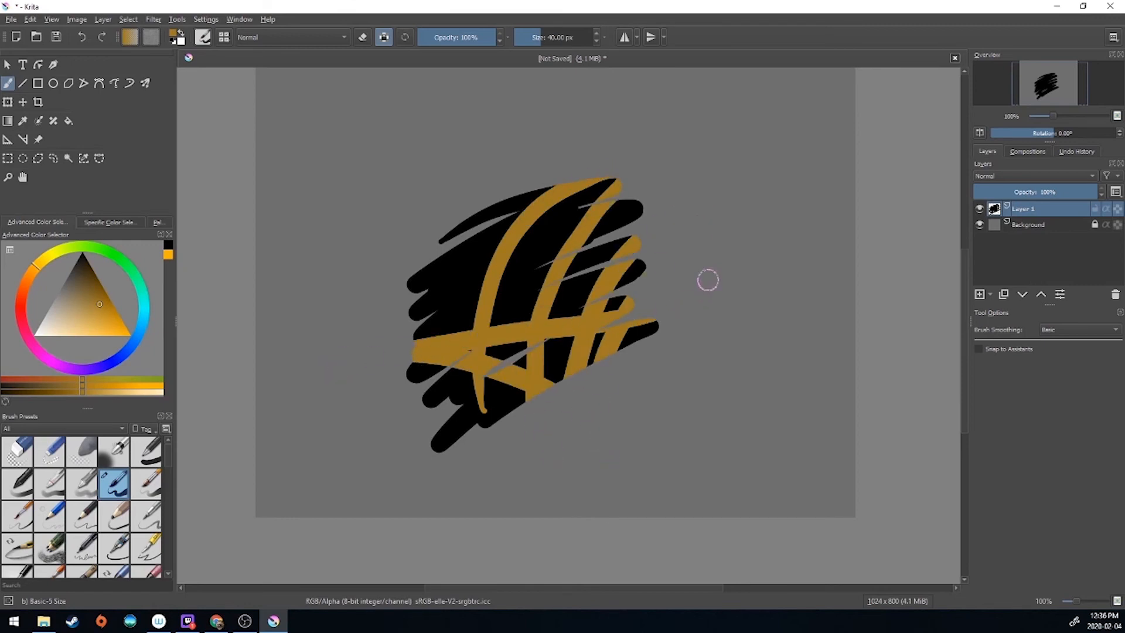
mouse_move(633, 234)
mouse_down()
mouse_move(535, 275)
mouse_move(437, 448)
mouse_move(472, 216)
mouse_move(528, 419)
mouse_move(607, 184)
mouse_move(619, 259)
mouse_move(586, 276)
mouse_move(615, 217)
mouse_up()
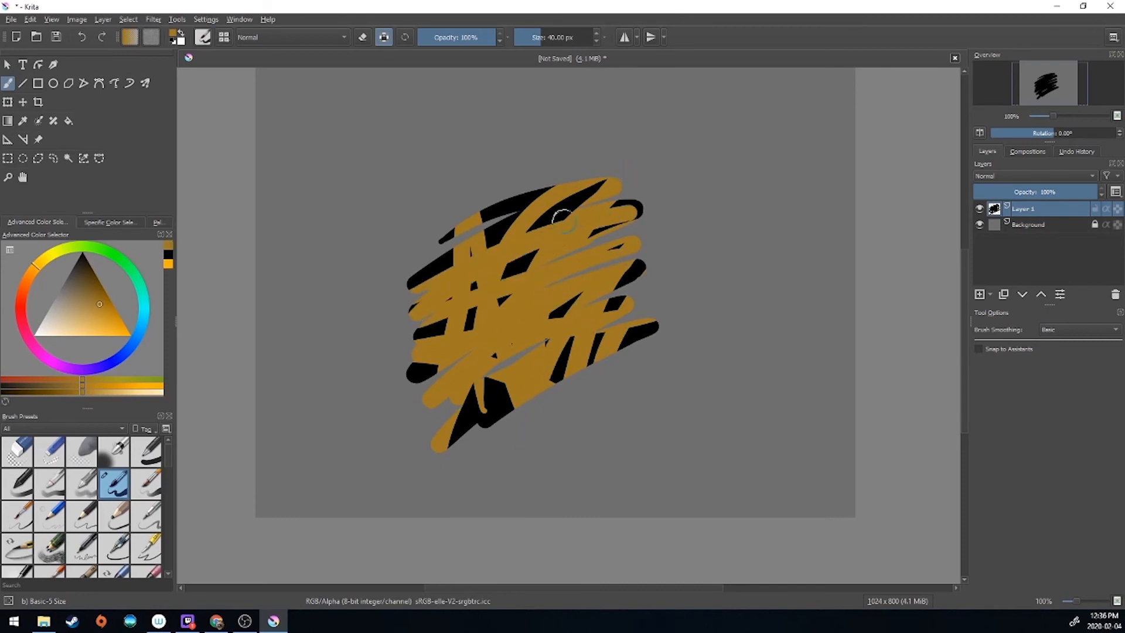
Step: Turn off Preserve Alpha, return the brush colour to black, and restore the scribble to solid black
click(385, 39)
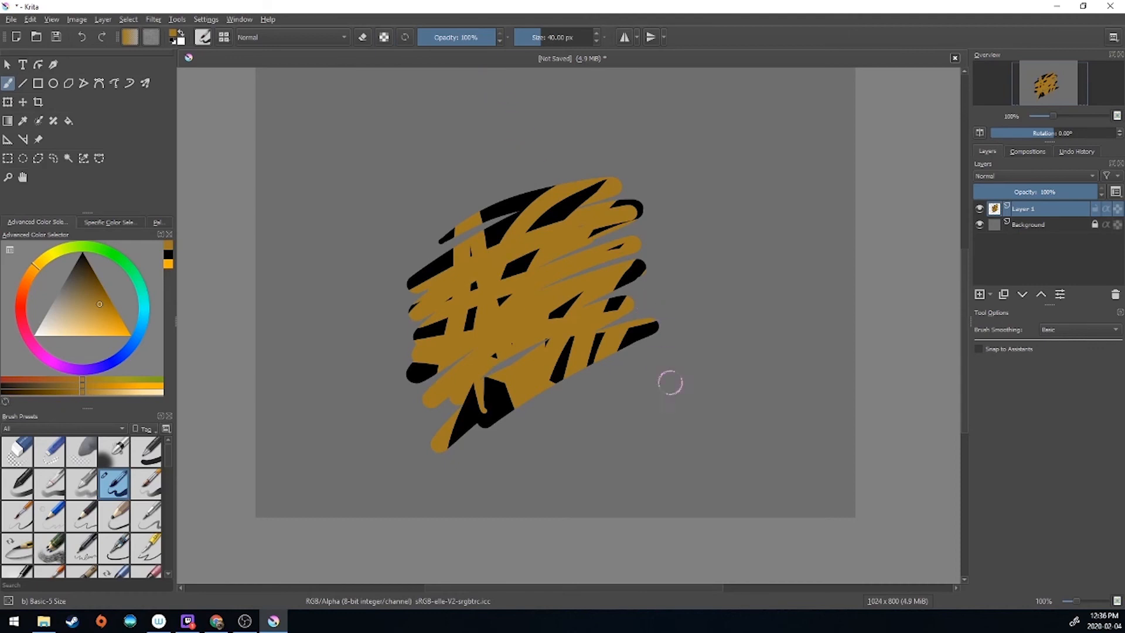
ctrl+click(621, 359)
key(shift+BackSpace)
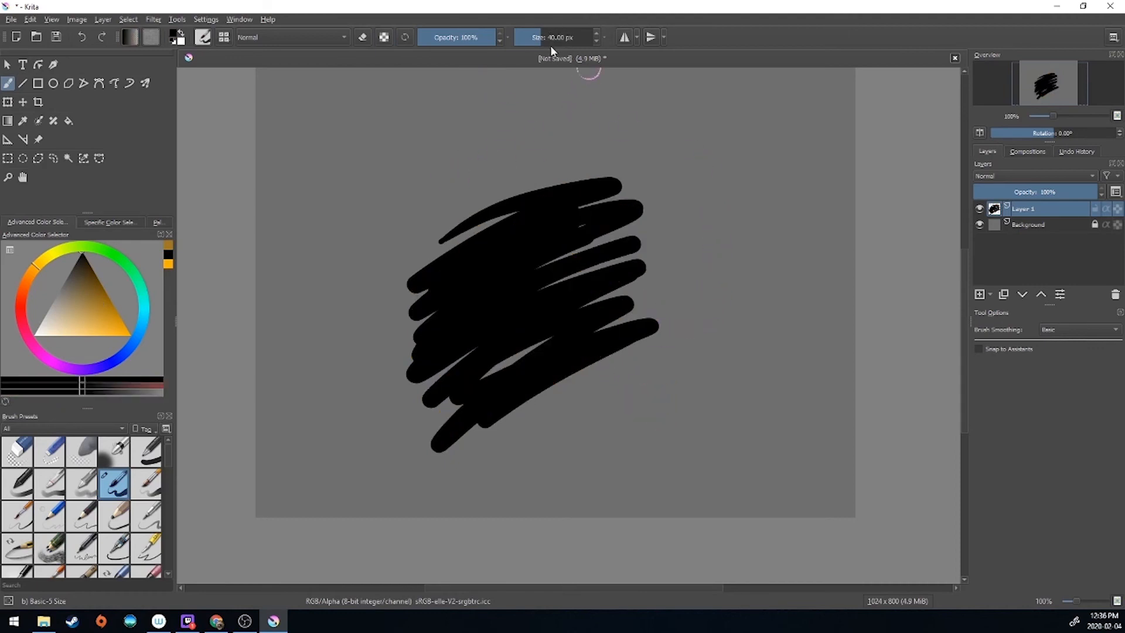
Step: Check the brush's Opacity and Flow sliders, and fill the whole of Layer 1 with white
click(605, 38)
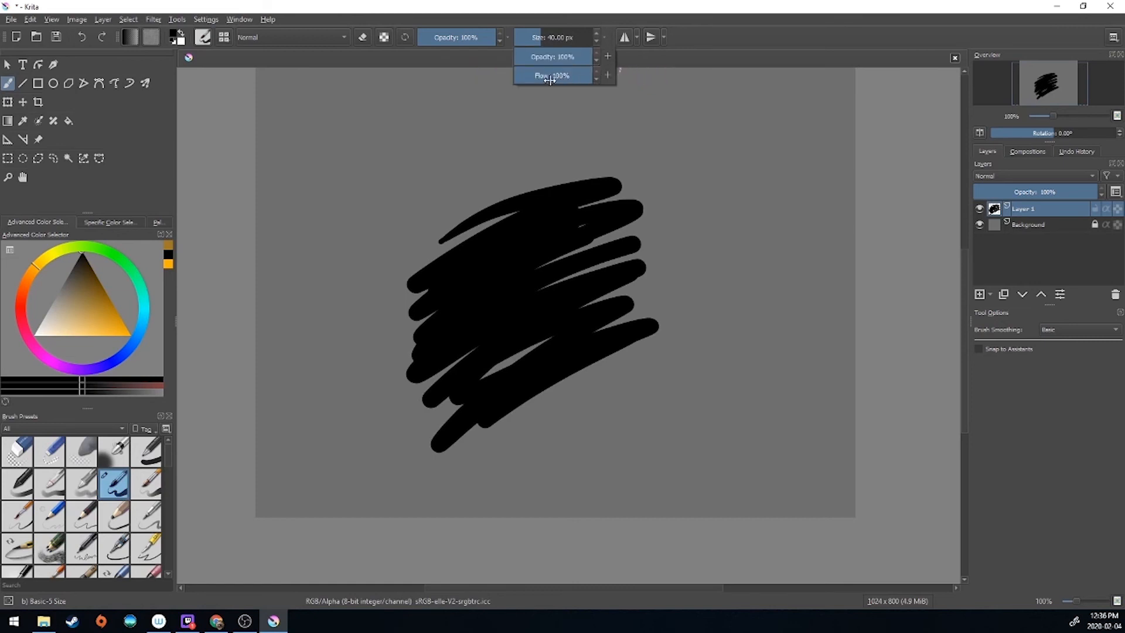
click(697, 36)
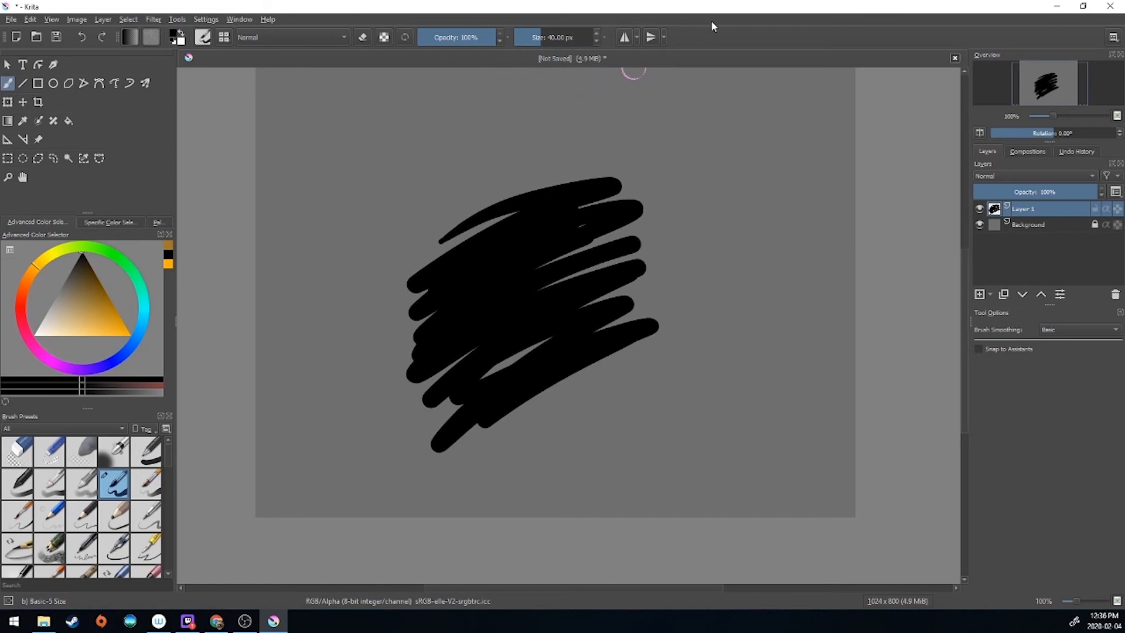
key(ctrl+a)
key(BackSpace)
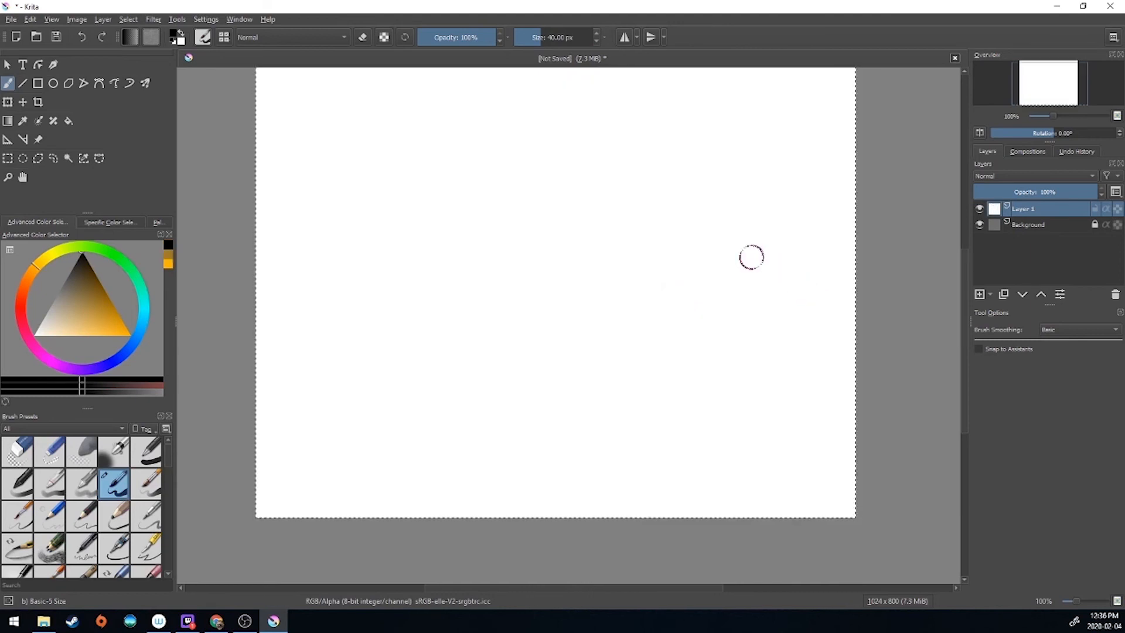
Step: Paint a looping black stroke with the horizontal mirror, and a wavy one across the canvas with only the vertical mirror on
click(626, 39)
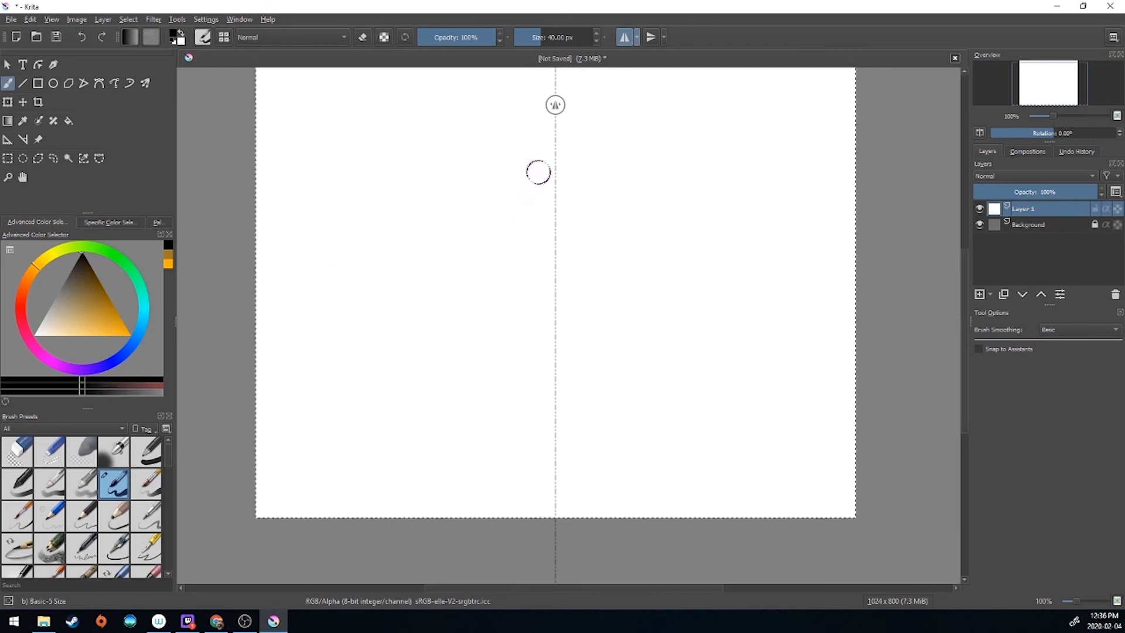
mouse_move(550, 177)
mouse_down()
mouse_move(525, 167)
mouse_move(413, 171)
mouse_move(403, 250)
mouse_move(519, 325)
mouse_move(421, 383)
mouse_move(417, 453)
mouse_move(541, 436)
mouse_move(427, 487)
mouse_move(311, 381)
mouse_move(503, 271)
mouse_move(392, 237)
mouse_up()
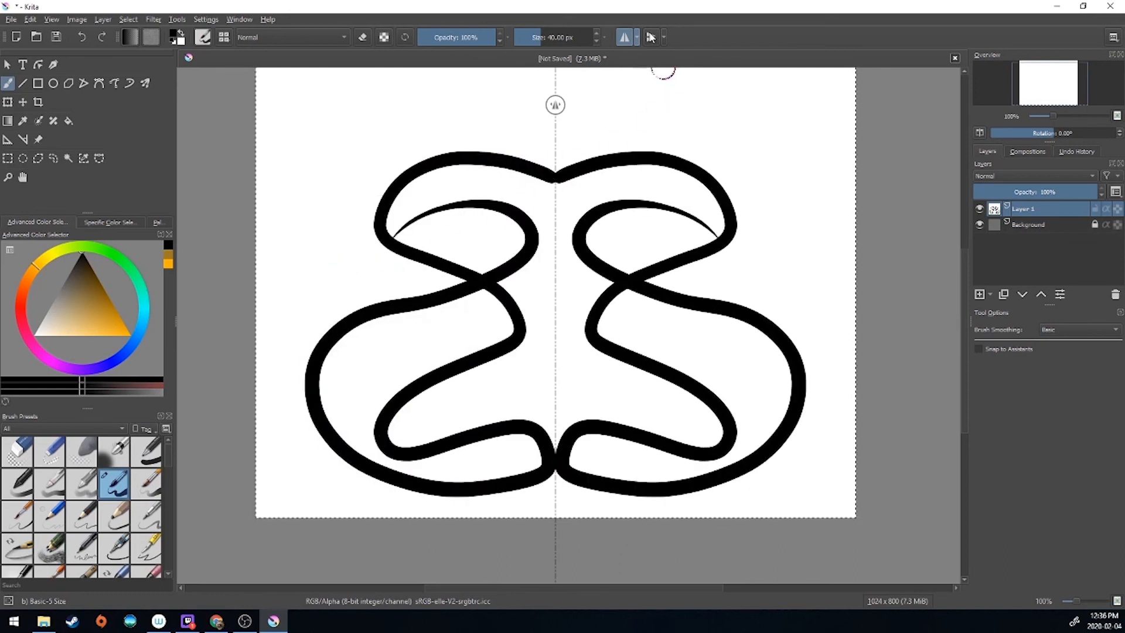
click(650, 36)
click(625, 37)
mouse_move(284, 329)
mouse_down()
mouse_move(352, 298)
mouse_move(410, 311)
mouse_move(521, 288)
mouse_move(779, 331)
mouse_move(855, 316)
mouse_up()
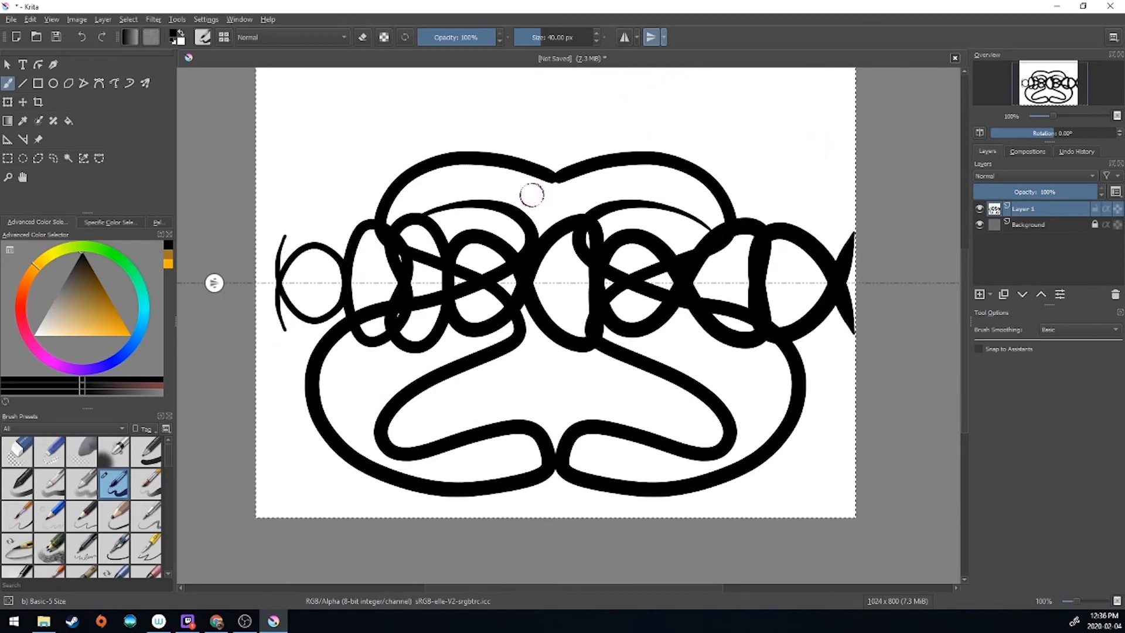
Step: Paint looping strokes with both mirrors active, clearing the layer to white between them
mouse_move(491, 124)
mouse_down()
mouse_move(347, 111)
mouse_move(336, 237)
mouse_up()
key(Delete)
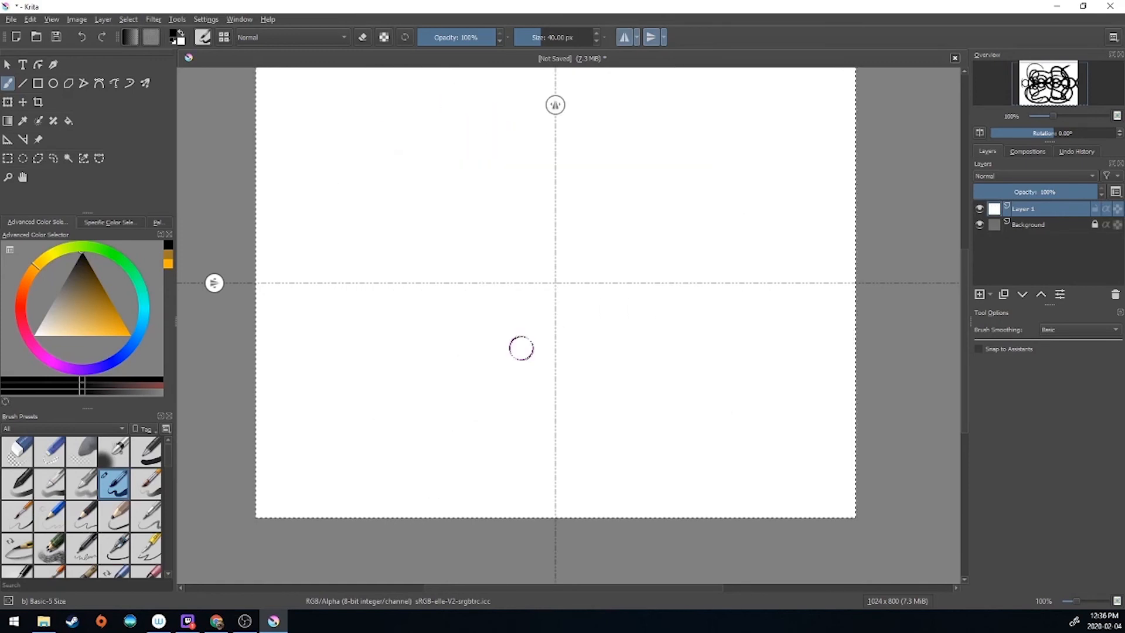
mouse_move(554, 282)
mouse_down()
mouse_move(509, 234)
mouse_move(370, 260)
mouse_move(492, 205)
mouse_move(412, 132)
mouse_move(304, 107)
mouse_move(403, 206)
mouse_move(524, 125)
mouse_move(313, 286)
mouse_move(487, 274)
mouse_move(502, 451)
mouse_move(530, 276)
mouse_up()
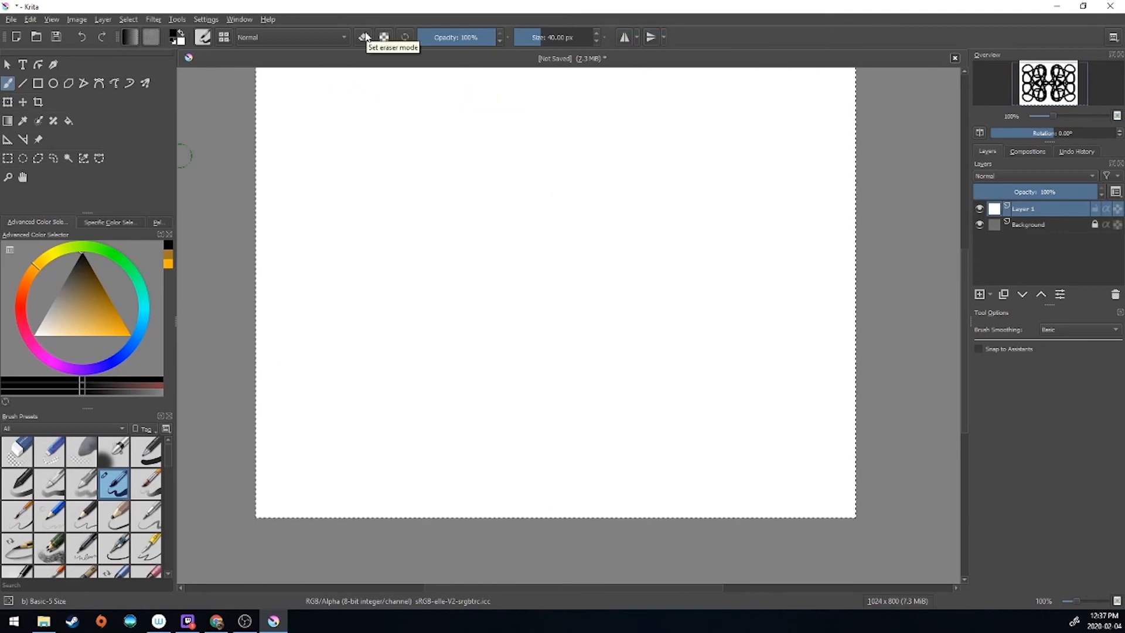
Step: Choose the Pencil-1 Hard preset and paint two looping test strokes across the lower canvas
click(50, 516)
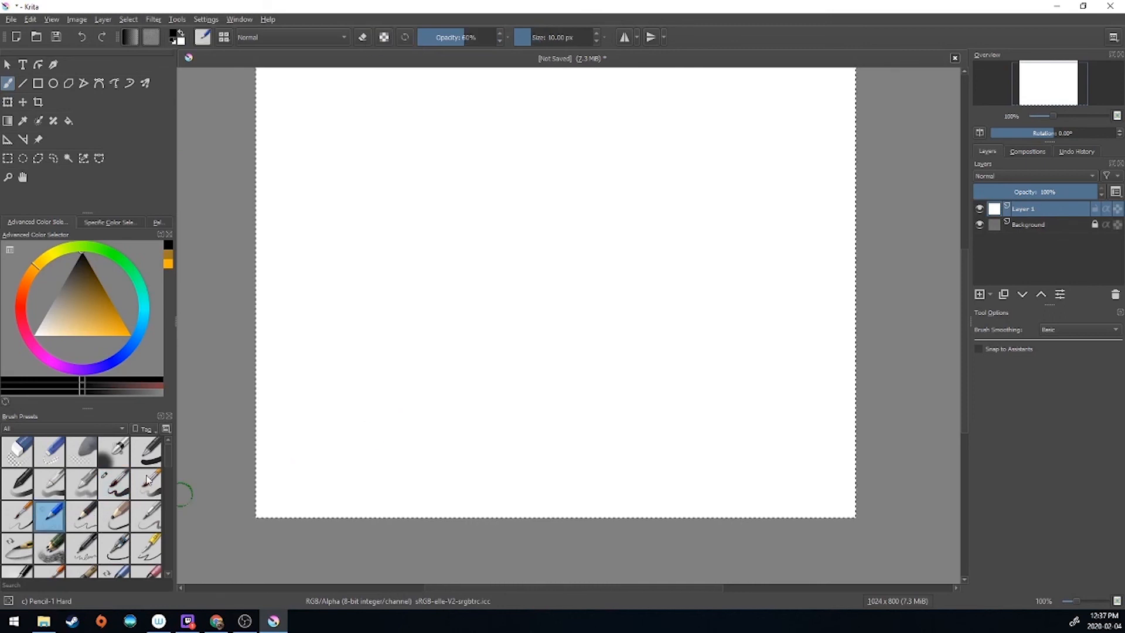
mouse_move(436, 378)
mouse_down()
mouse_move(531, 330)
mouse_move(489, 421)
mouse_move(591, 326)
mouse_move(609, 385)
mouse_move(661, 393)
mouse_move(751, 364)
mouse_move(775, 279)
mouse_move(630, 286)
mouse_move(430, 428)
mouse_move(418, 342)
mouse_move(630, 396)
mouse_move(663, 292)
mouse_move(506, 456)
mouse_move(539, 380)
mouse_move(799, 300)
mouse_up()
mouse_move(607, 438)
mouse_down()
mouse_move(678, 409)
mouse_move(837, 426)
mouse_up()
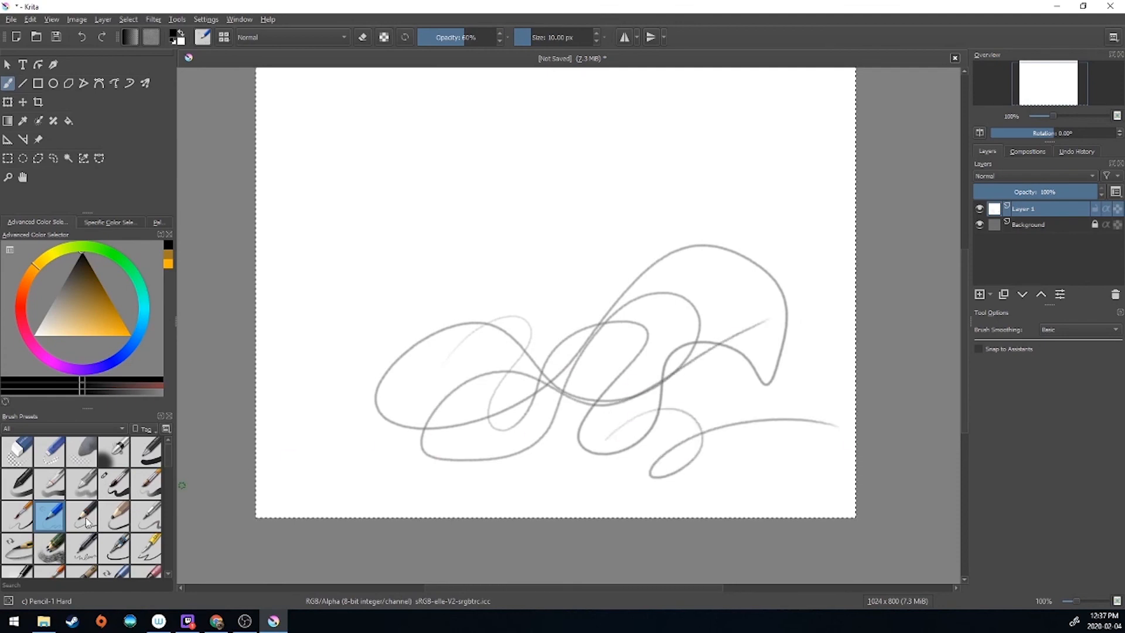
Step: Paint a wavy stroke with the preset just before Pencil-1 Hard, and a zigzag along the lower canvas with Pencil-6 Quick Shade
click(26, 523)
mouse_move(335, 298)
mouse_down()
mouse_move(427, 213)
mouse_move(452, 289)
mouse_move(614, 359)
mouse_up()
click(50, 547)
mouse_move(275, 355)
mouse_down()
mouse_move(377, 301)
mouse_move(353, 451)
mouse_move(492, 467)
mouse_move(703, 466)
mouse_up()
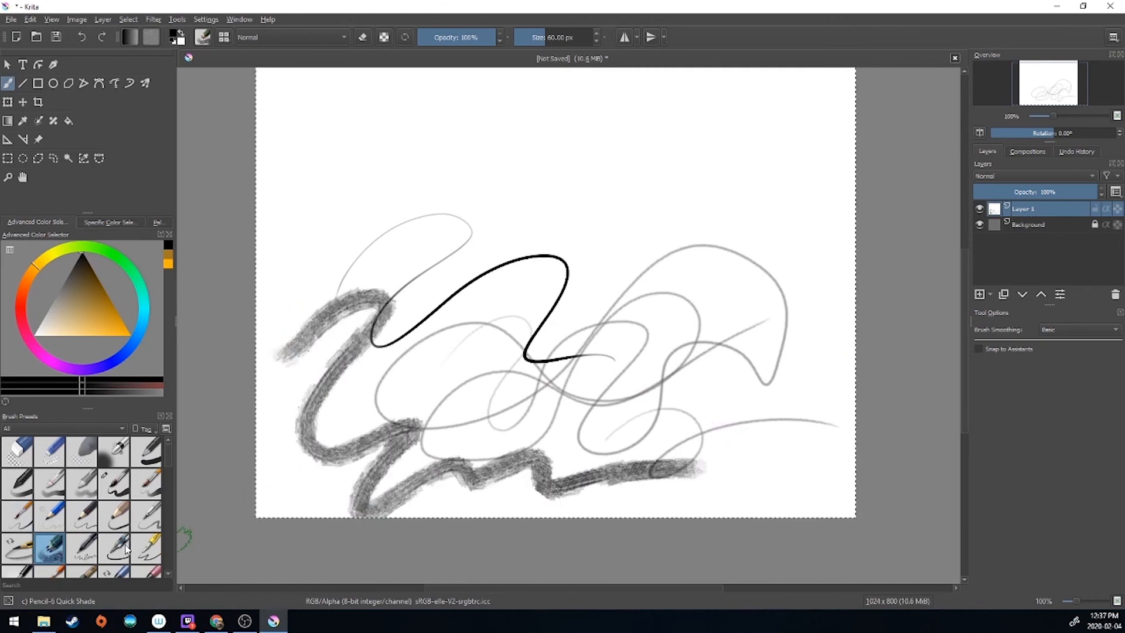
Step: Paint one winding stroke with the yellow-handled pen preset just before Ink-4 Pen Rough, and another with Ink-4 Pen Rough
click(146, 548)
mouse_move(538, 188)
mouse_down()
mouse_move(725, 158)
mouse_move(754, 234)
mouse_move(747, 411)
mouse_up()
click(17, 571)
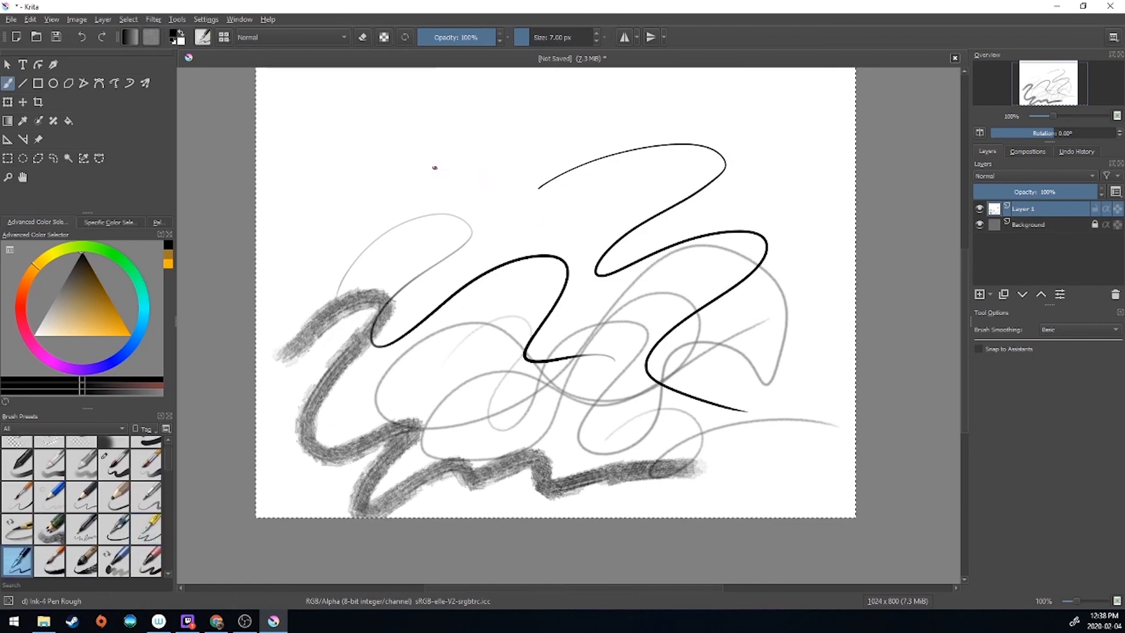
mouse_move(439, 166)
mouse_down()
mouse_move(493, 201)
mouse_move(609, 218)
mouse_move(577, 349)
mouse_move(773, 466)
mouse_up()
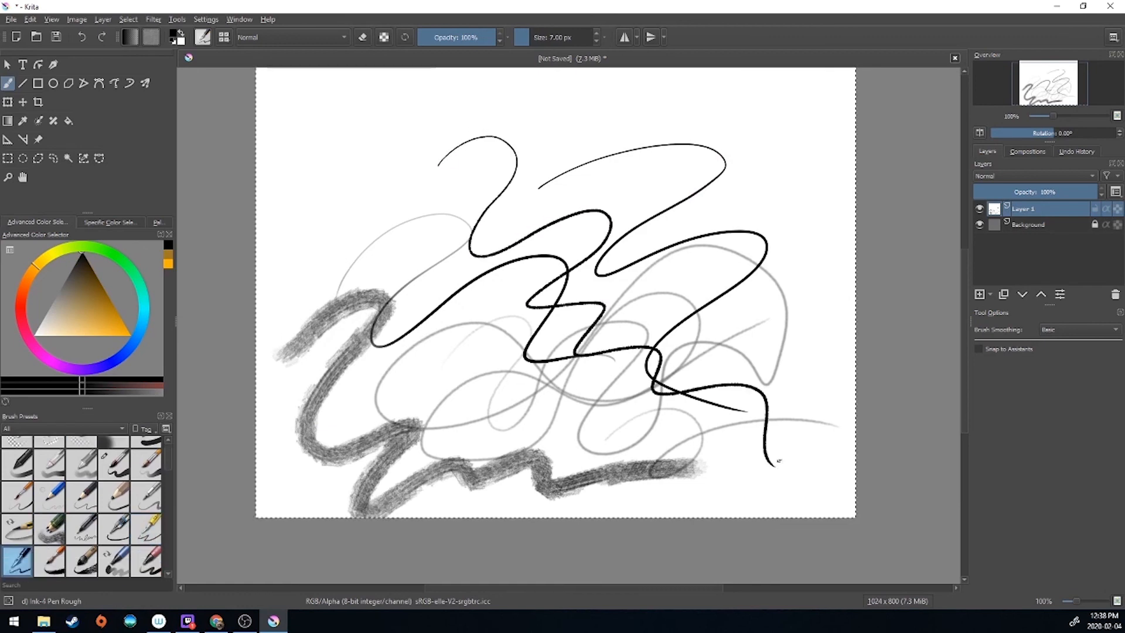
Step: Paint a thick zigzag test stroke with the Ink-8 Sumi-e preset and a shorter one below it with Marker Details
click(82, 561)
mouse_move(339, 308)
mouse_down()
mouse_move(505, 274)
mouse_move(463, 388)
mouse_move(709, 422)
mouse_up()
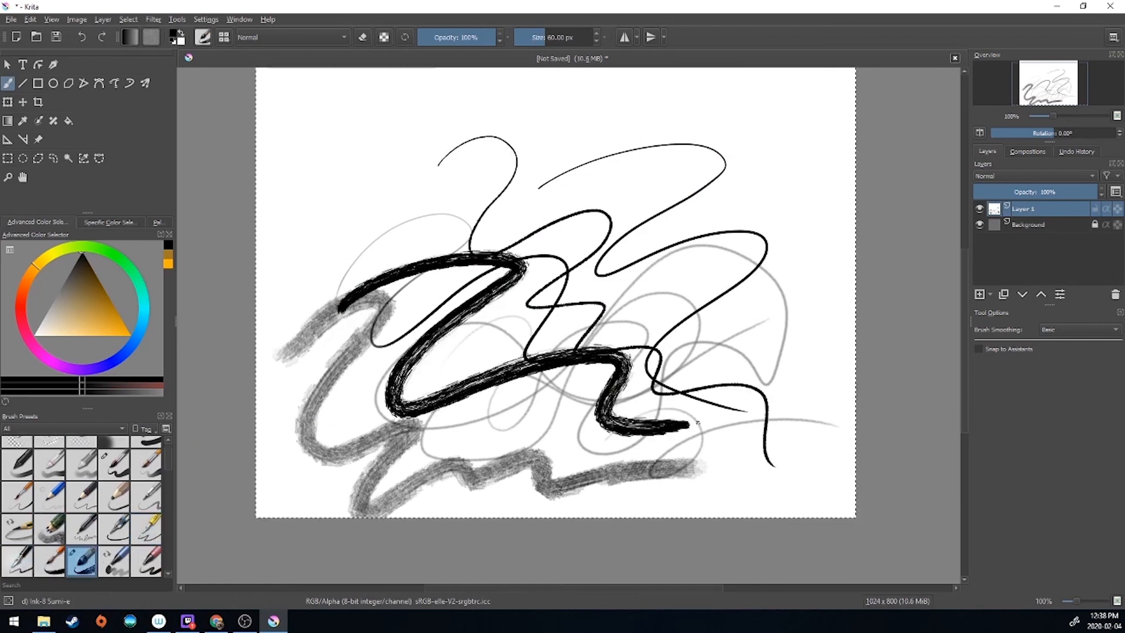
click(147, 561)
mouse_move(359, 384)
mouse_down()
mouse_move(434, 381)
mouse_move(556, 477)
mouse_up()
Step: Choose the Bristles-2 Flat Rough preset and paint a broad zigzag test stroke over the lower canvas
scroll(82, 510, down, 3)
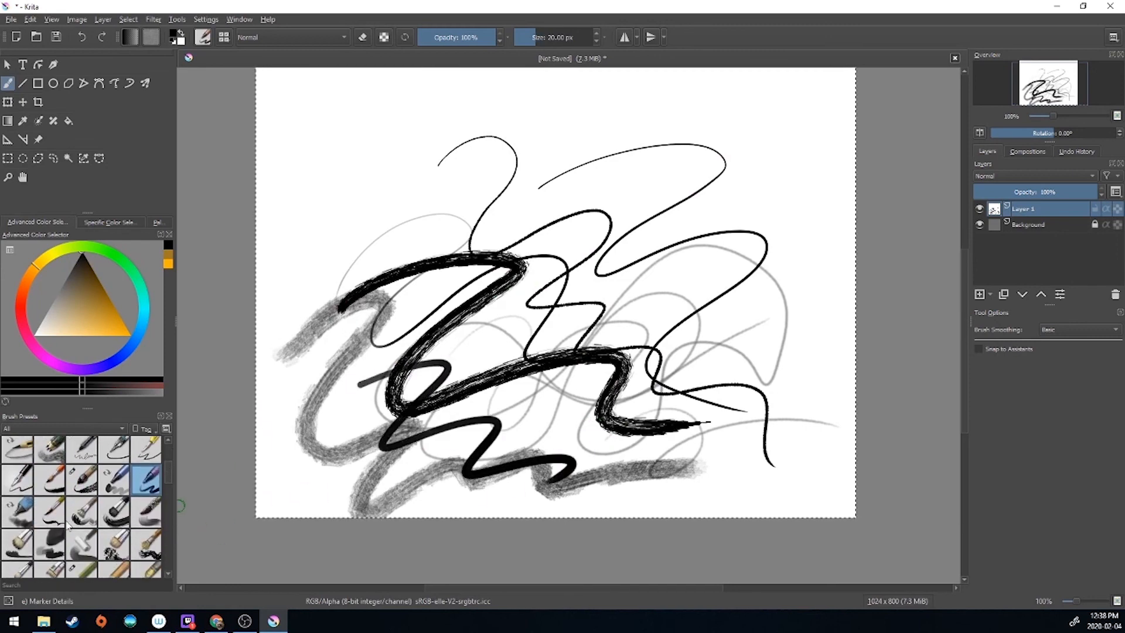
click(82, 515)
mouse_move(380, 381)
mouse_down()
mouse_move(386, 455)
mouse_move(694, 467)
mouse_move(278, 461)
mouse_up()
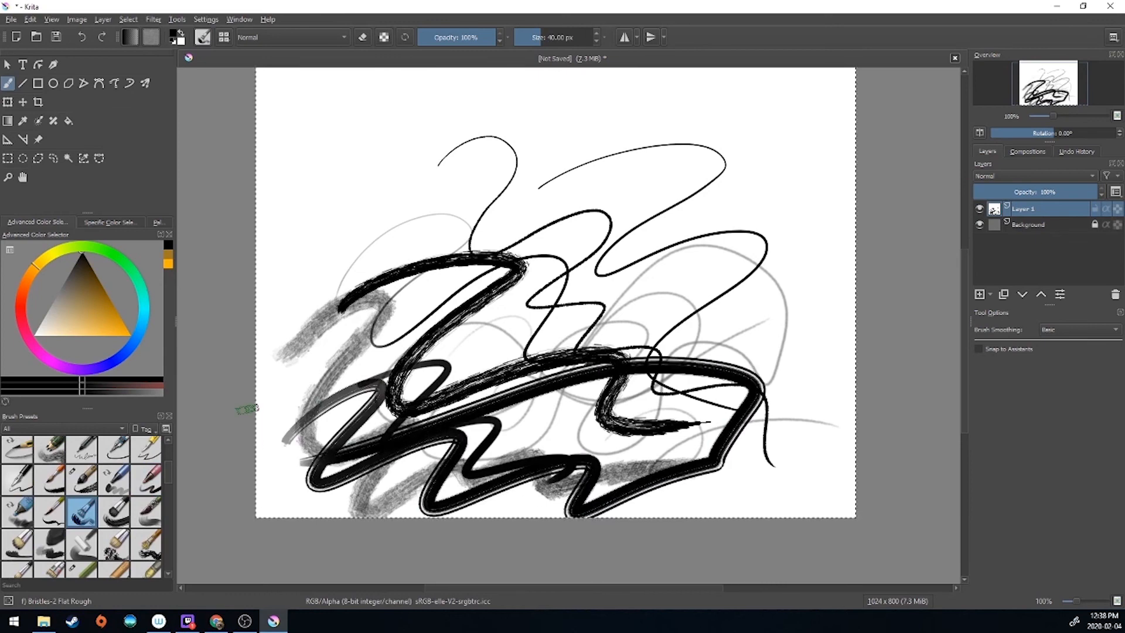